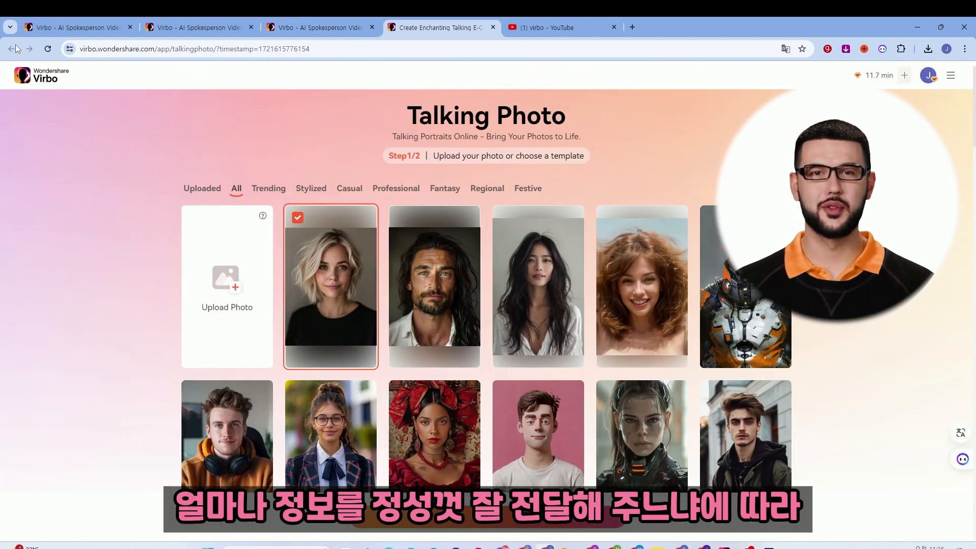
Step: Look through the Video Translate, Voice Cloning, Text-to-Speech and Export Avatar Only tools from the home page
left_click(16, 48)
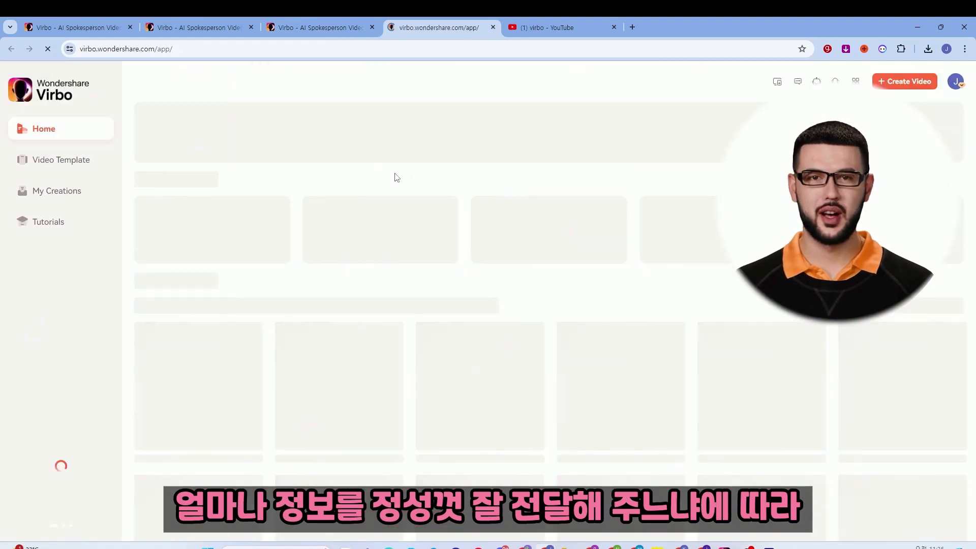
left_click(420, 240)
scroll(610, 213, "down", 2)
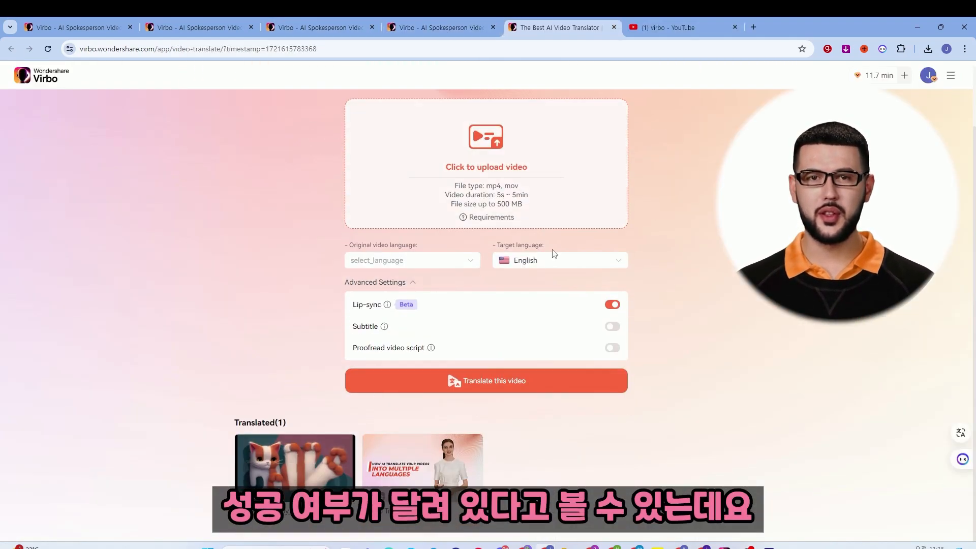
scroll(613, 226, "up", 2)
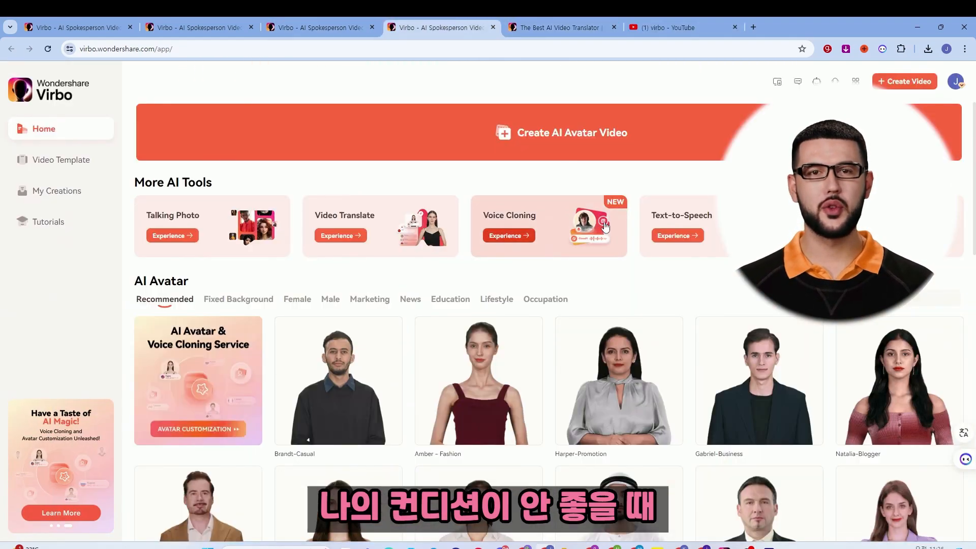
left_click(606, 228)
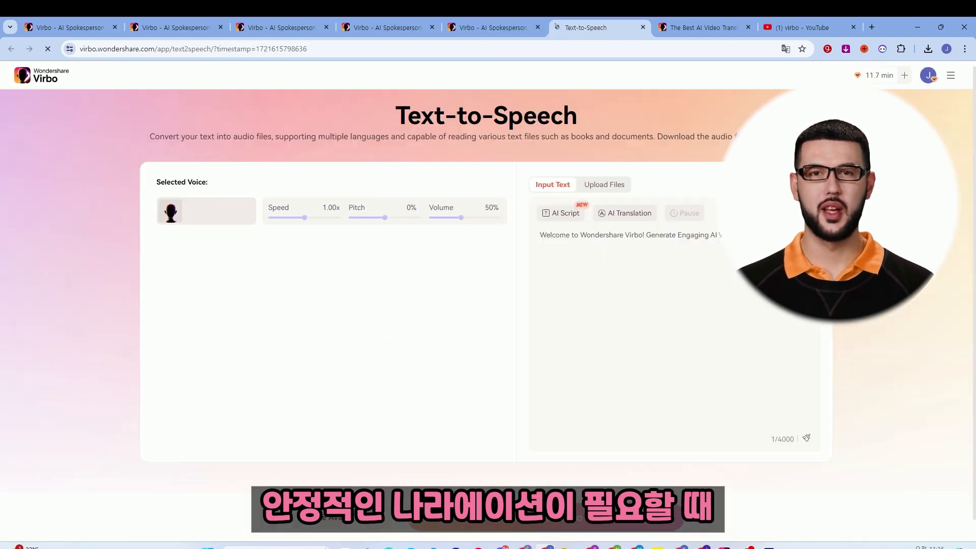
left_click(48, 80)
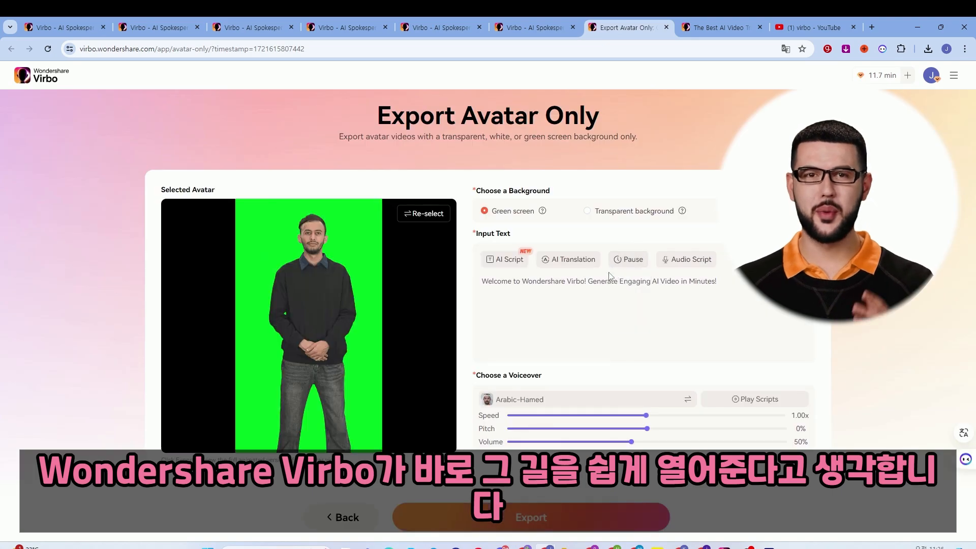
left_click(49, 77)
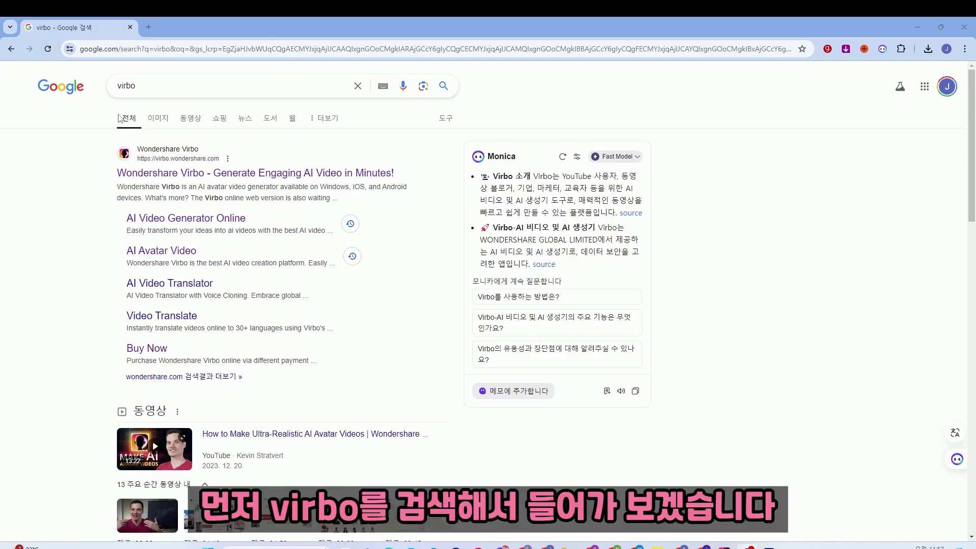
Step: Open the Wondershare Virbo site from the search results and review the Virbo online product page
left_click(212, 177)
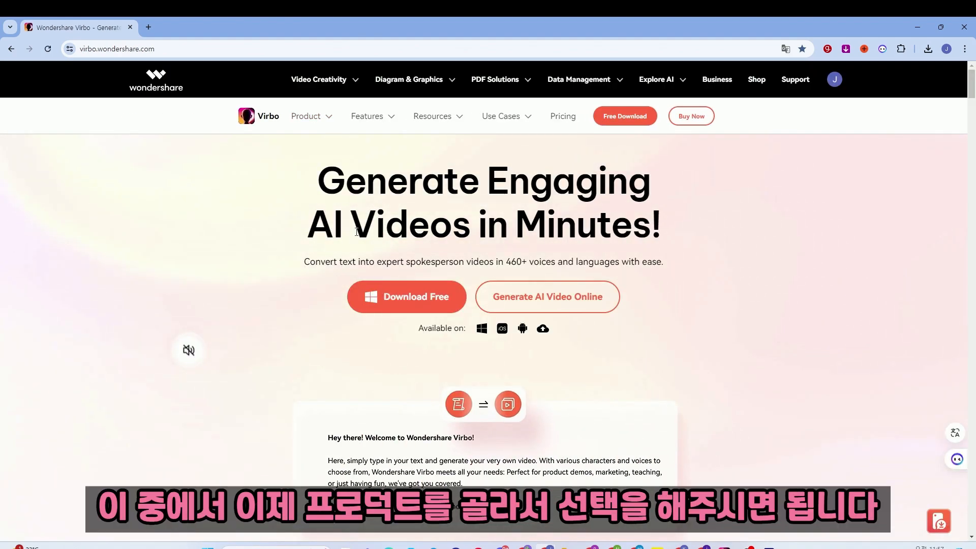
left_click(327, 123)
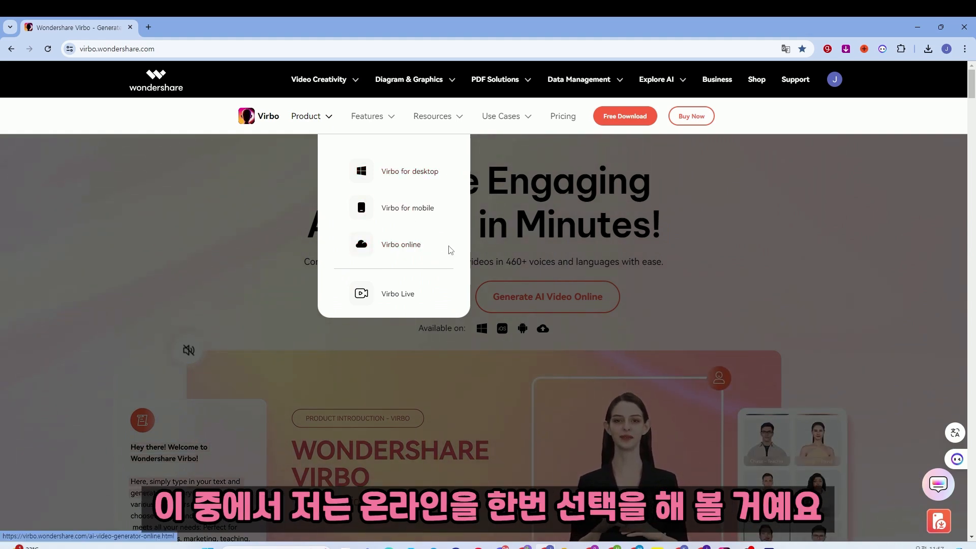
left_click(409, 252)
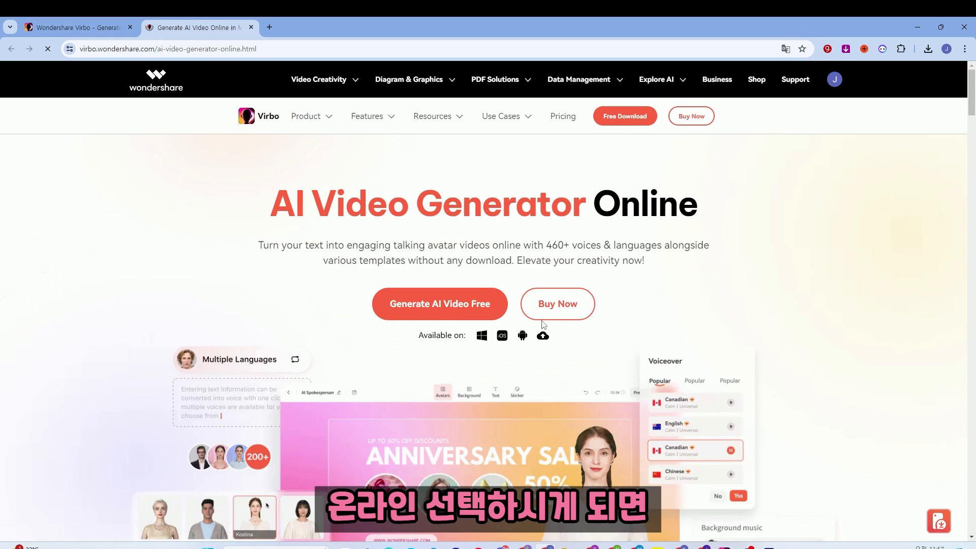
scroll(747, 244, "down", 6)
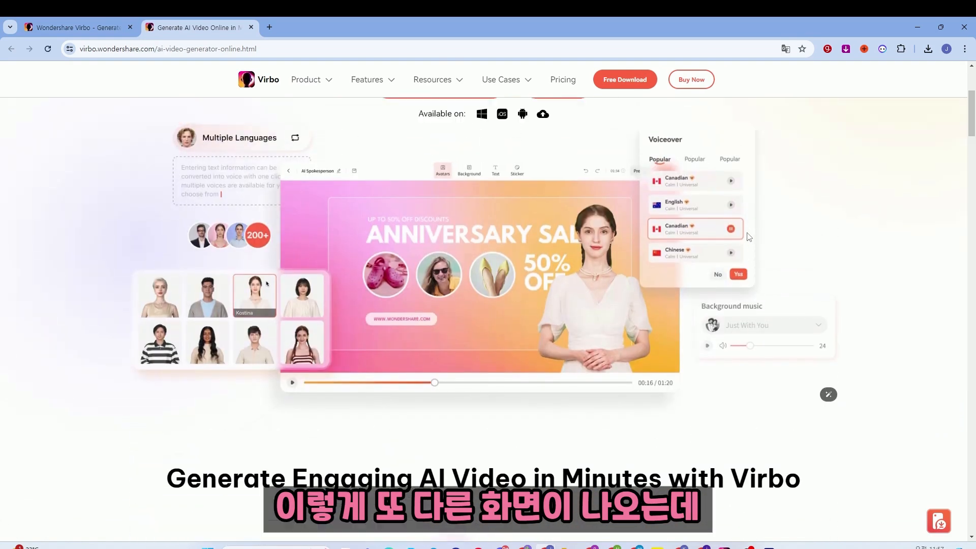
scroll(740, 237, "down", 8)
scroll(736, 237, "up", 10)
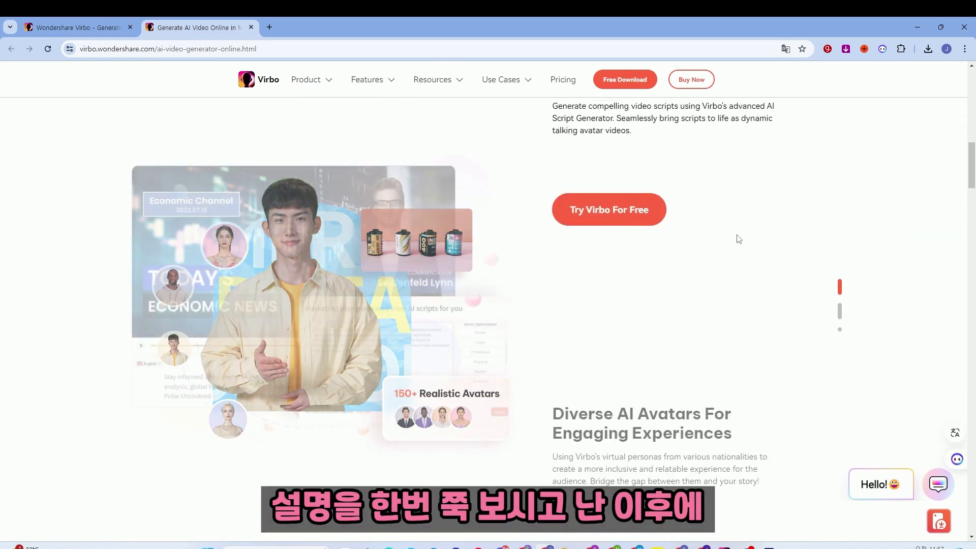
scroll(736, 239, "up", 5)
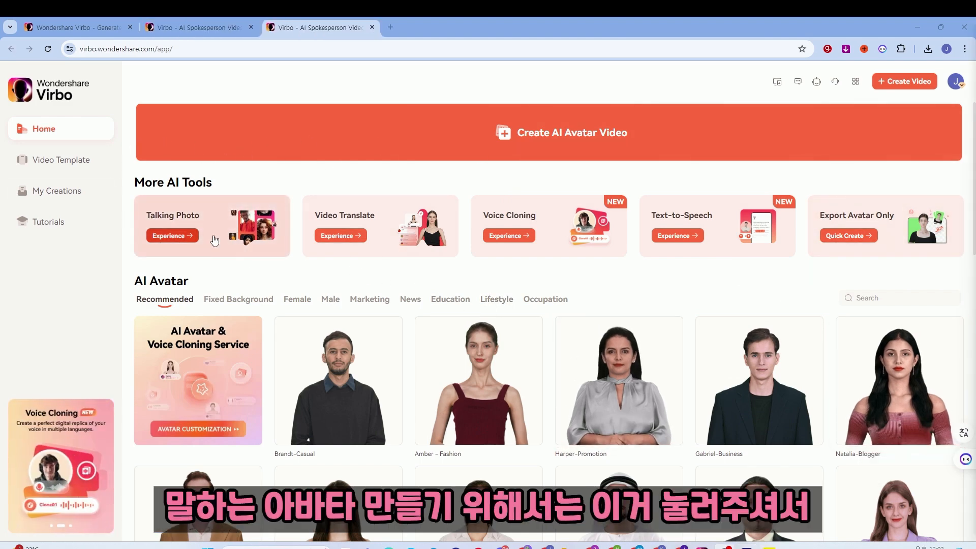
Step: Open the Talking Photo tool and browse its portrait templates
left_click(263, 231)
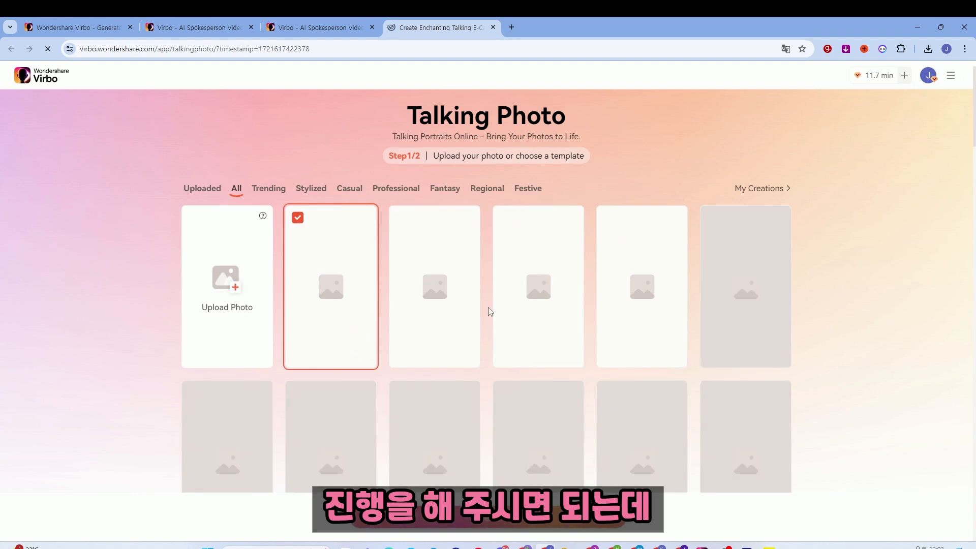
scroll(748, 342, "down", 5)
scroll(749, 342, "down", 10)
scroll(236, 324, "up", 15)
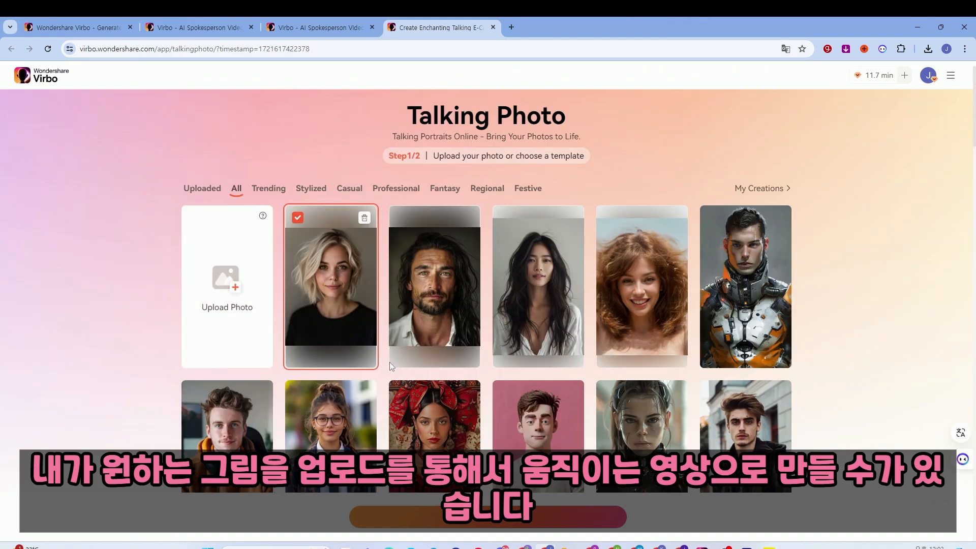
scroll(579, 326, "down", 5)
scroll(579, 336, "down", 15)
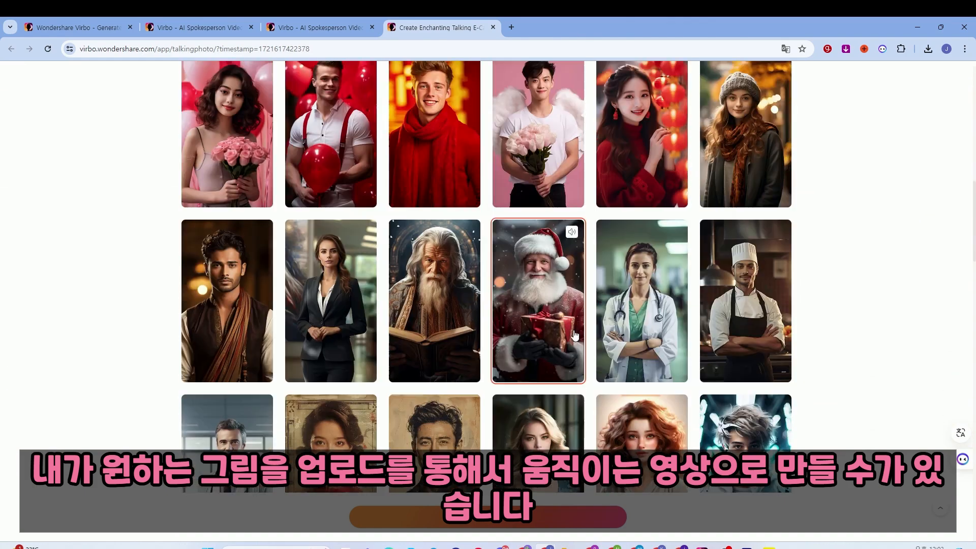
scroll(546, 359, "up", 10)
scroll(546, 359, "up", 10)
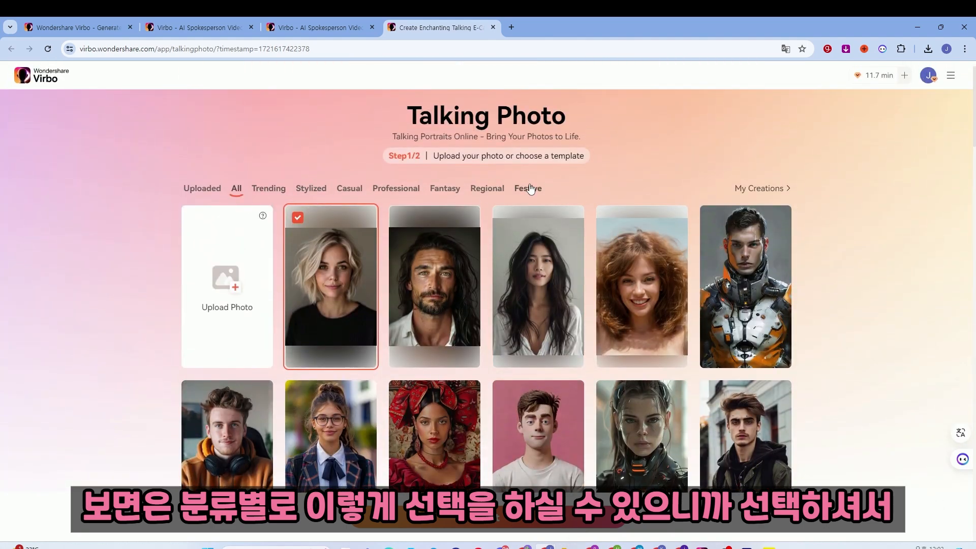
Step: Choose the cartoon young man on the pink background as the talking photo and continue to the script and voiceover settings
left_click(539, 427)
left_click(610, 519)
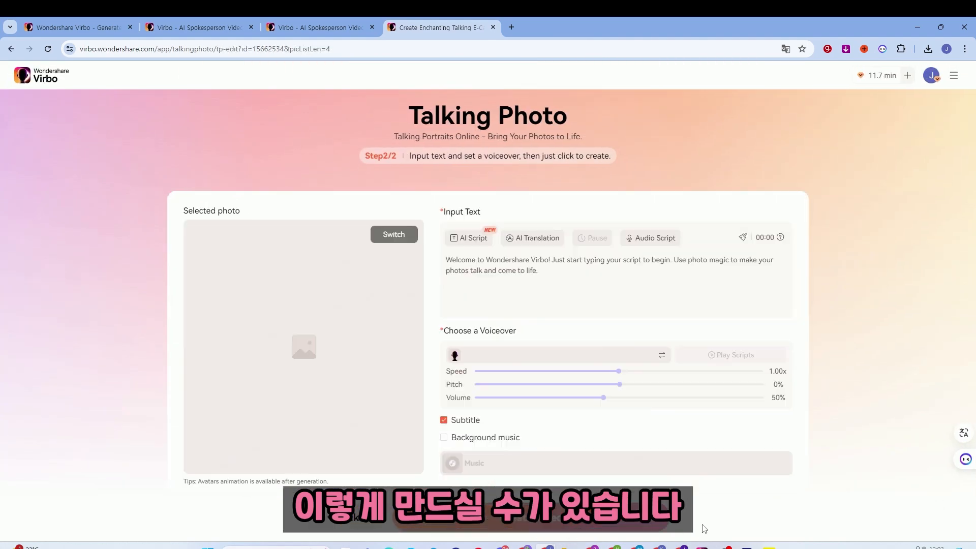
left_click(481, 265)
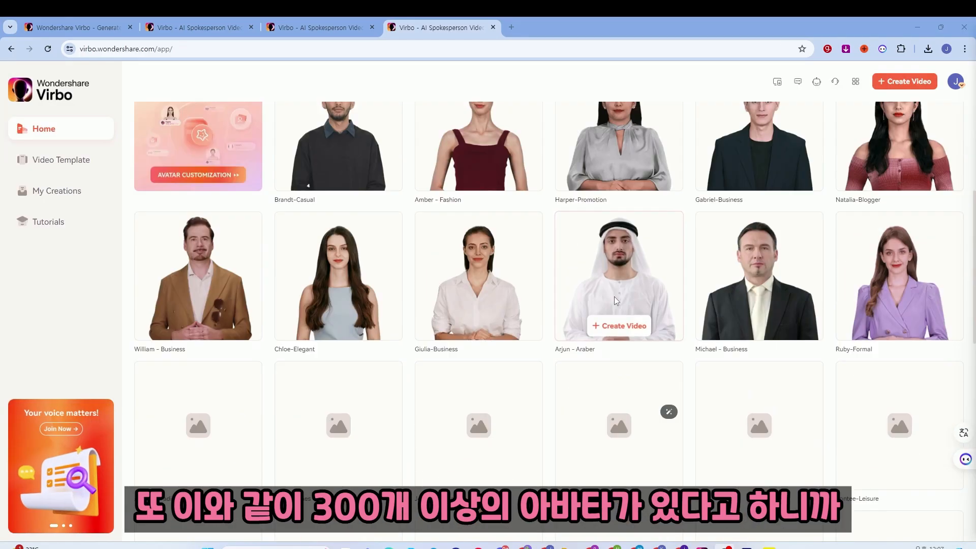
Step: Browse the recommended AI avatars on the home page
scroll(614, 299, "down", 10)
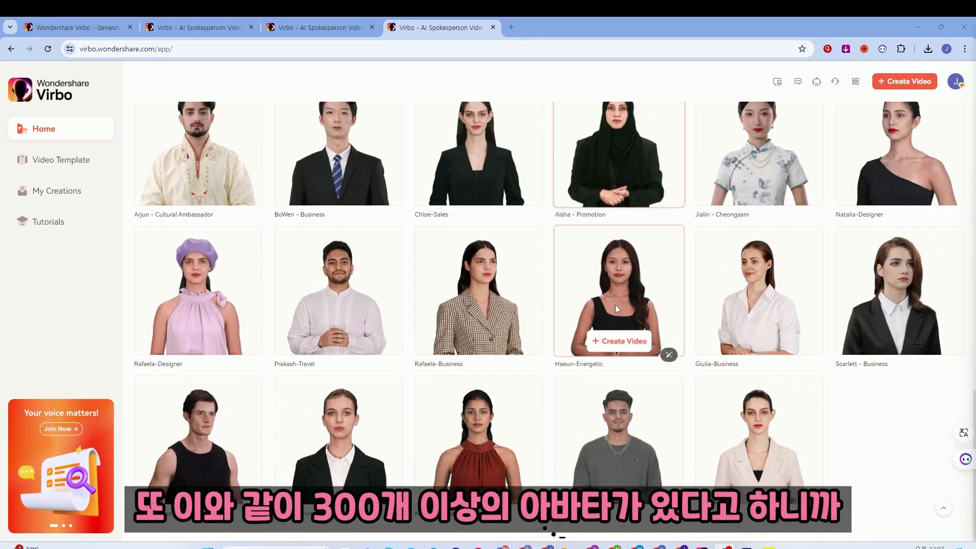
scroll(613, 330, "down", 15)
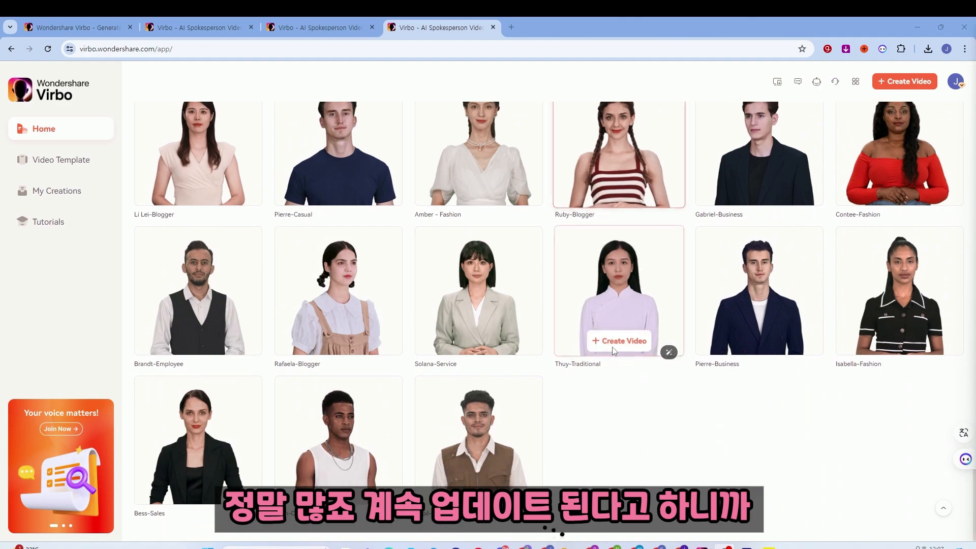
scroll(612, 351, "down", 15)
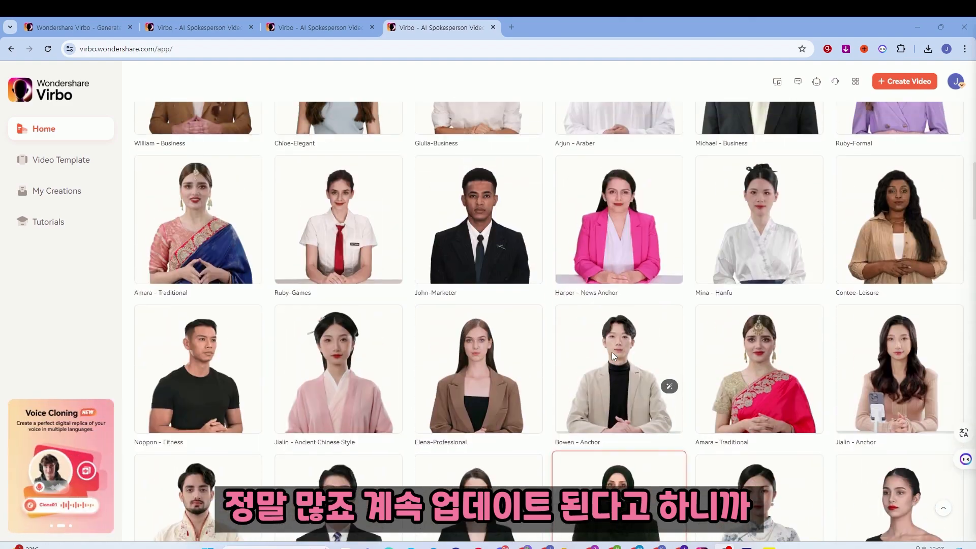
scroll(609, 357, "up", 5)
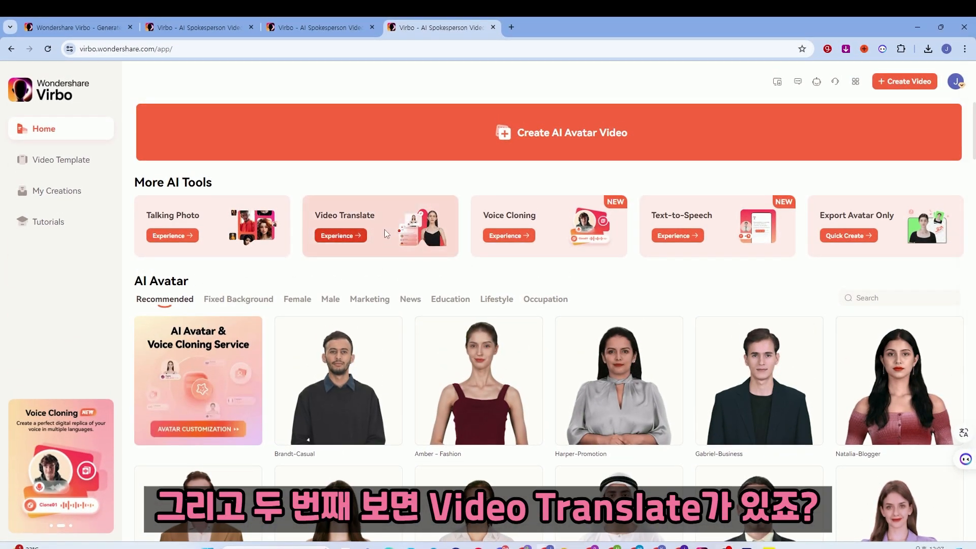
Step: Open the Video Translate tool and look through the available target languages without changing the selection
left_click(385, 231)
scroll(724, 290, "down", 2)
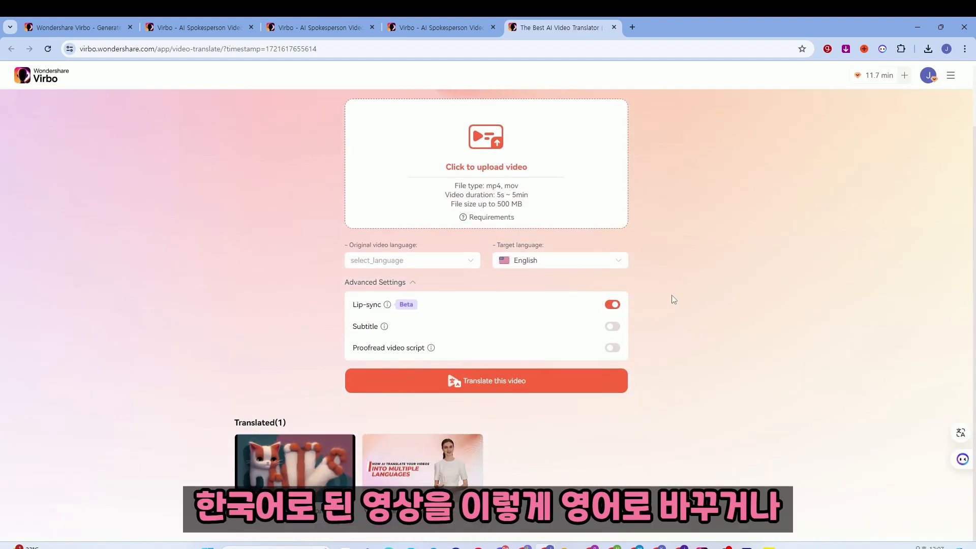
scroll(682, 294, "up", 2)
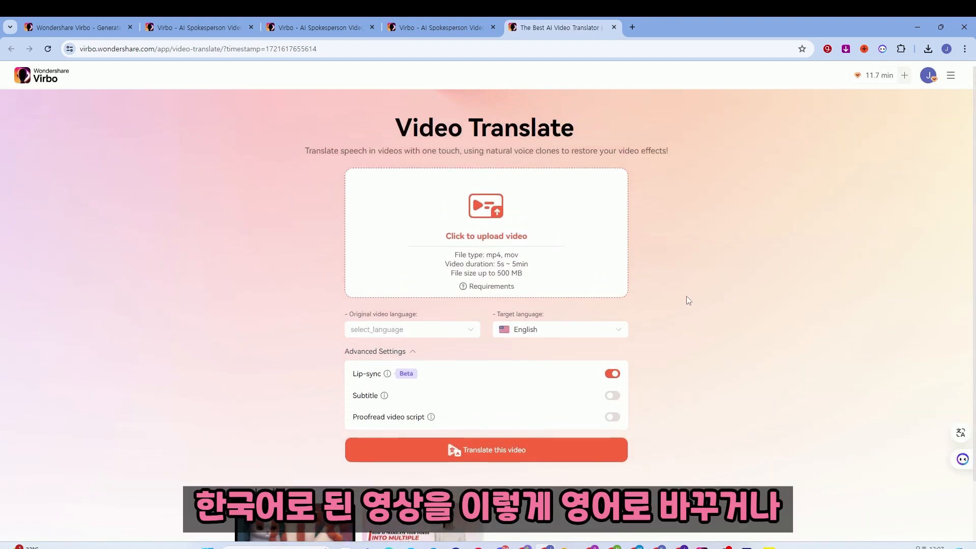
left_click(618, 330)
scroll(573, 382, "down", 8)
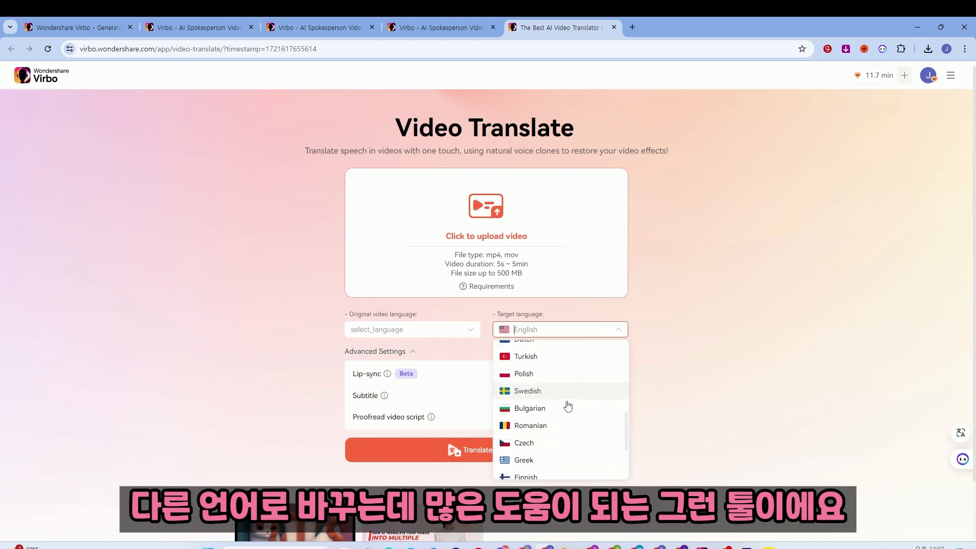
scroll(567, 406, "up", 10)
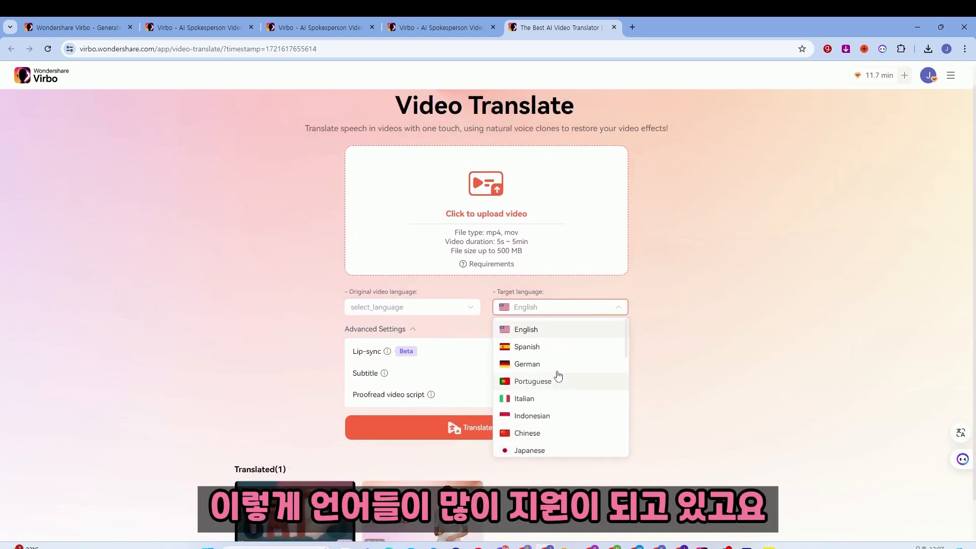
left_click(651, 366)
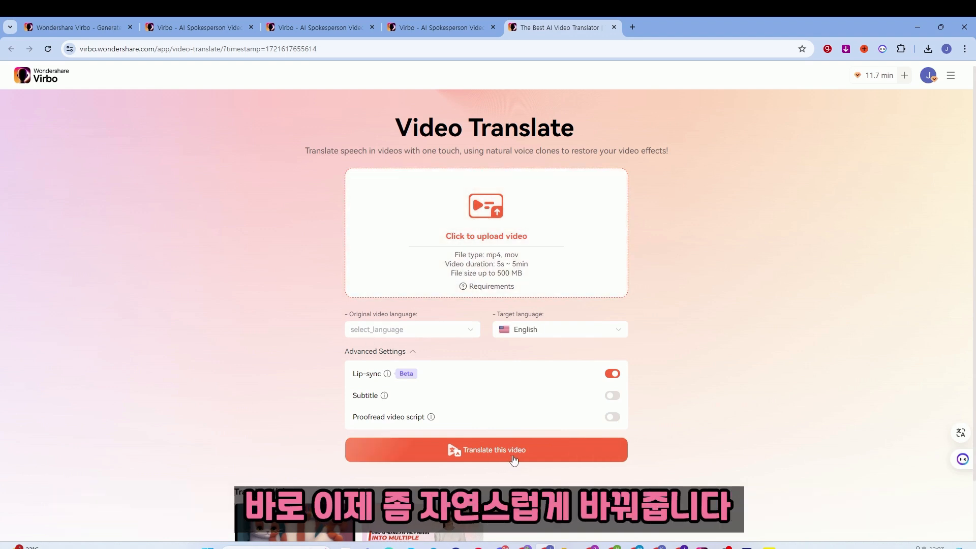
Step: Preview part of the exported cat's toy video in the media player, and open its Korean translation from the translated videos
scroll(514, 460, "down", 1)
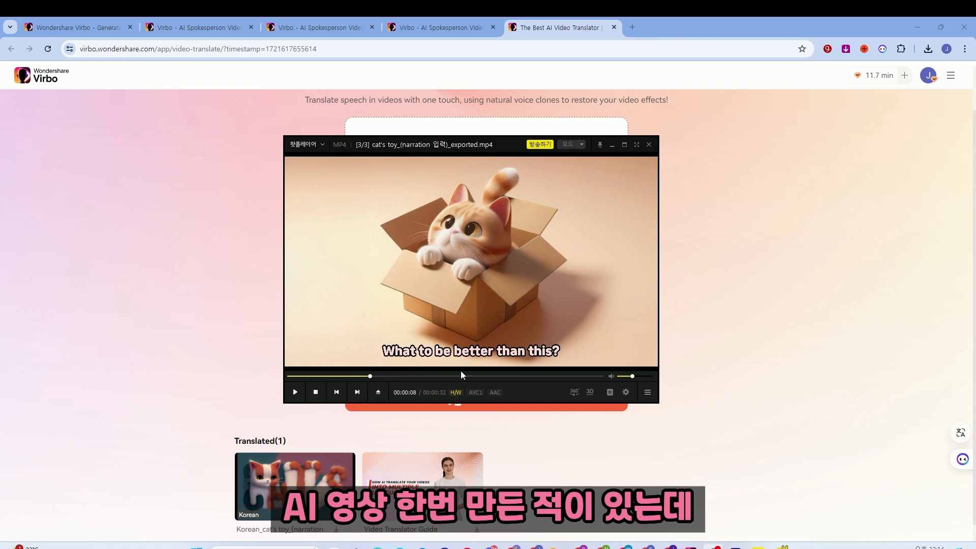
left_click(295, 392)
left_click(637, 376)
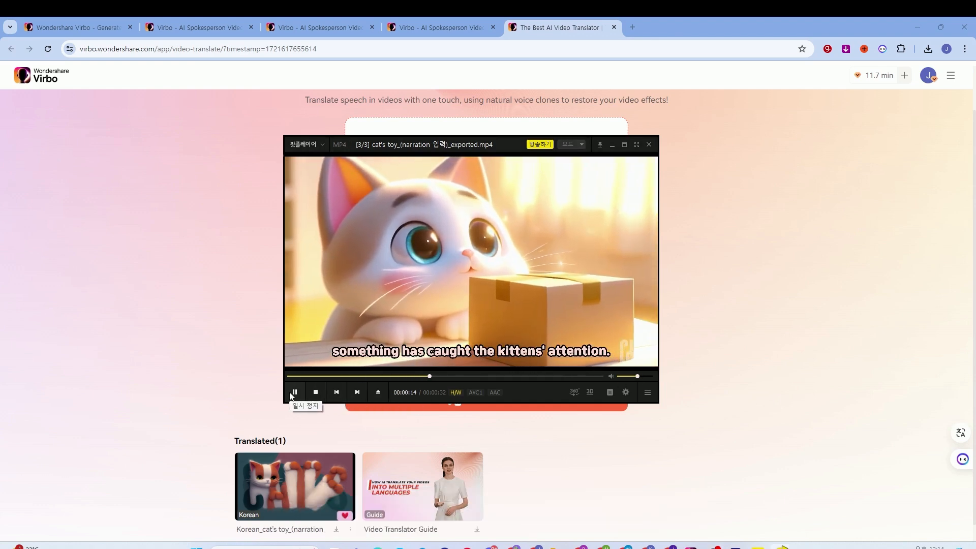
left_click(292, 393)
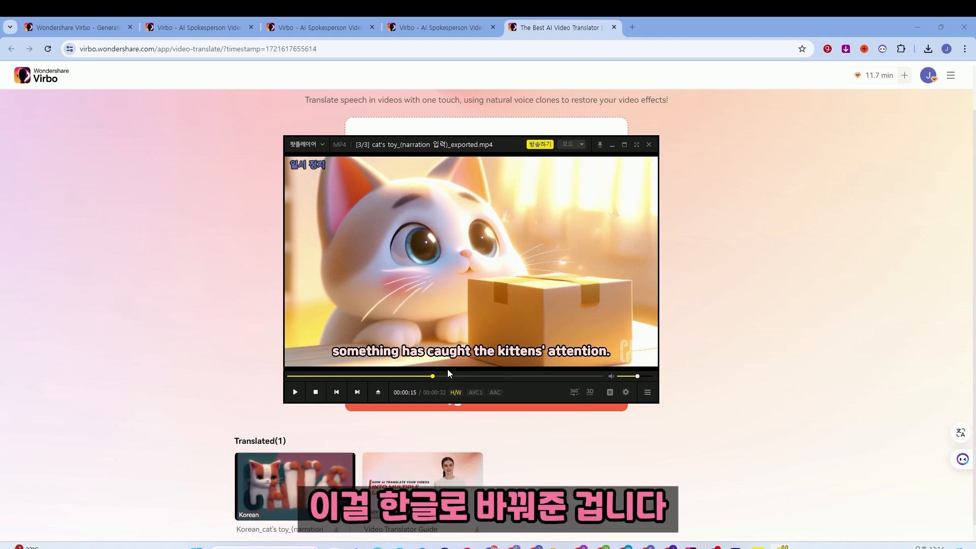
left_click(298, 487)
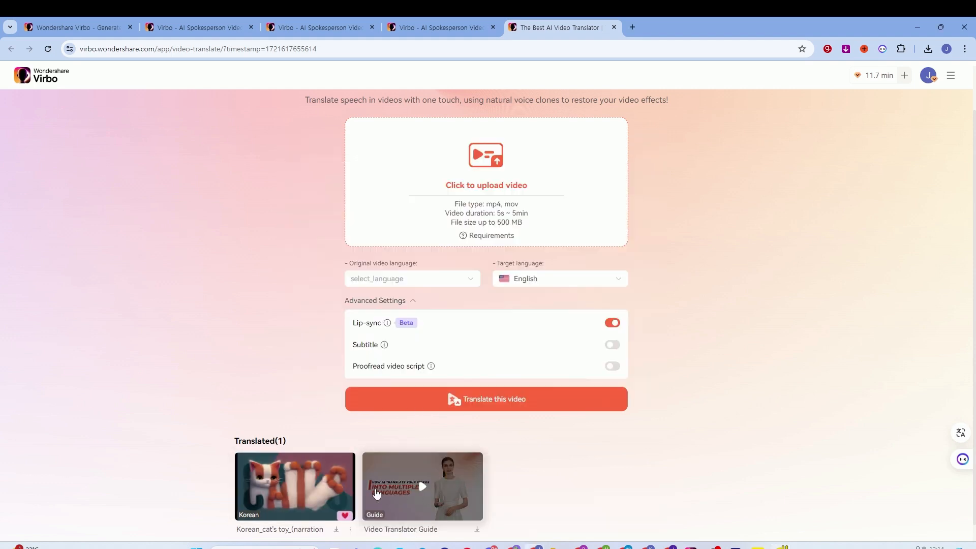
left_click(298, 487)
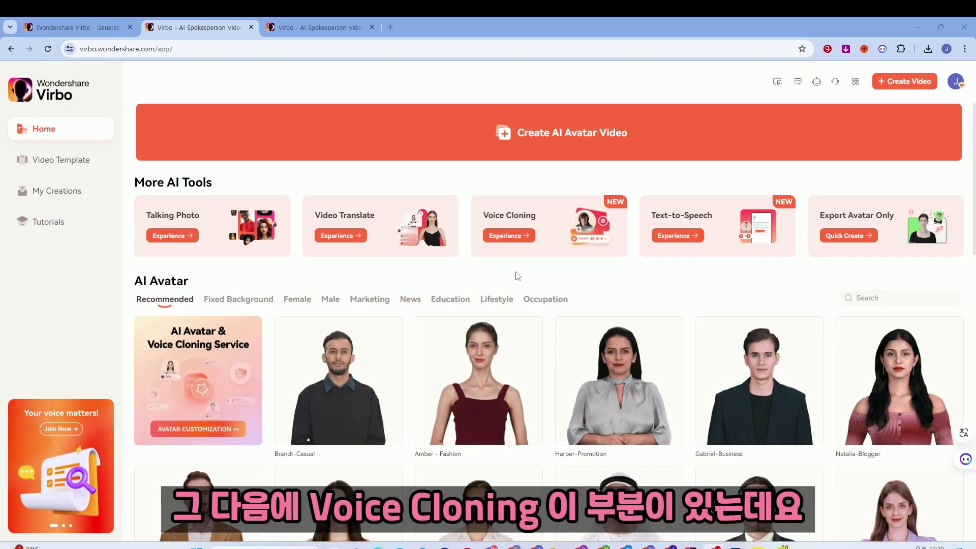
Step: Open the Voice Cloning tool and display its purchase plans
left_click(547, 254)
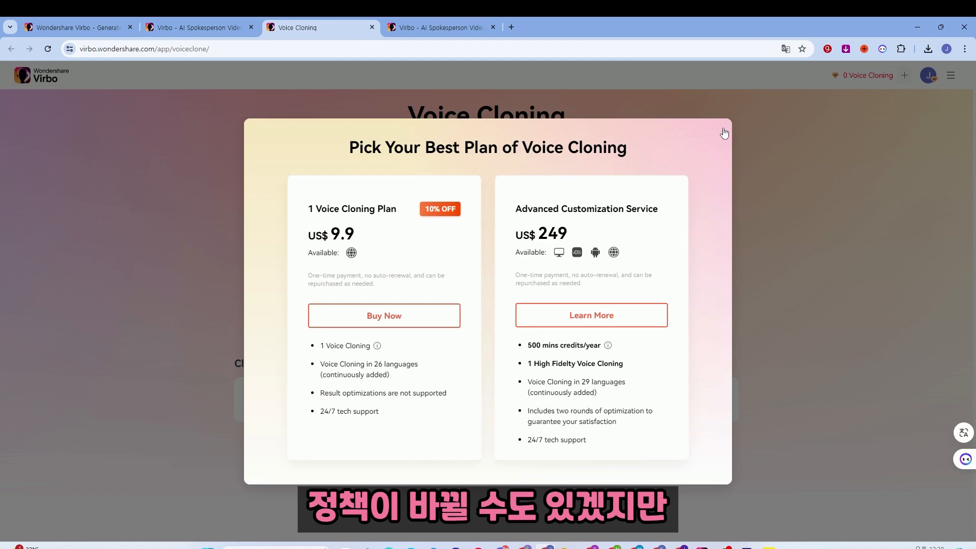
left_click(838, 157)
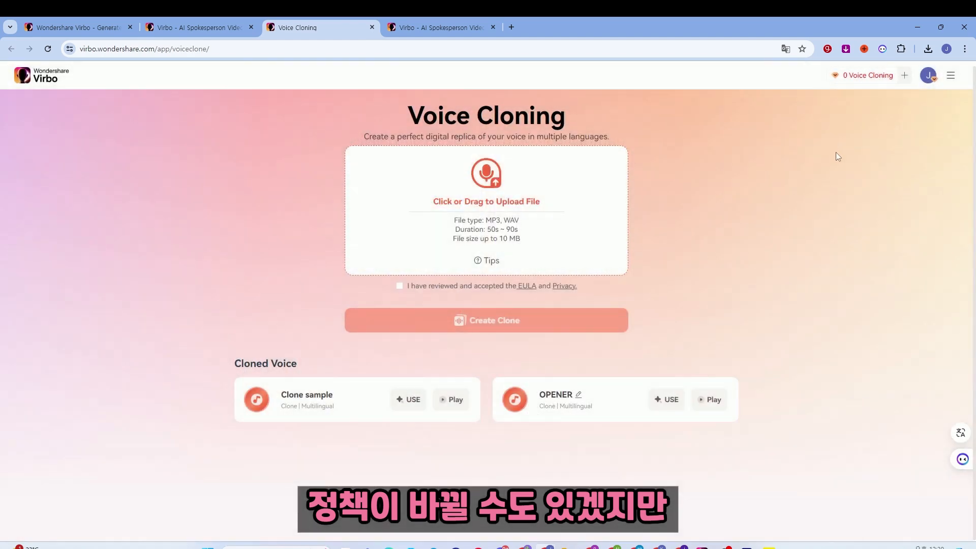
left_click(855, 83)
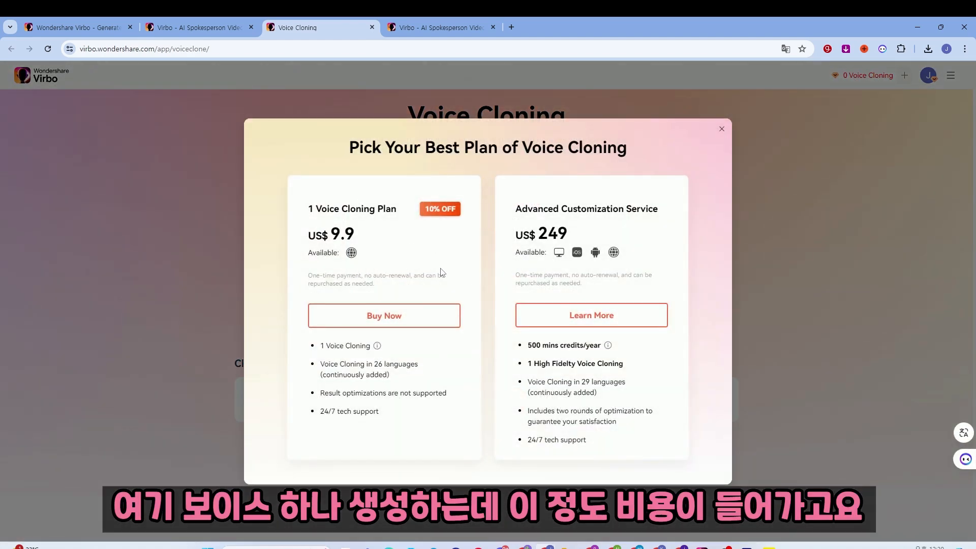
Step: Close the Voice Cloning plans, and open the Text-to-Speech tool to view its file upload option
left_click(720, 130)
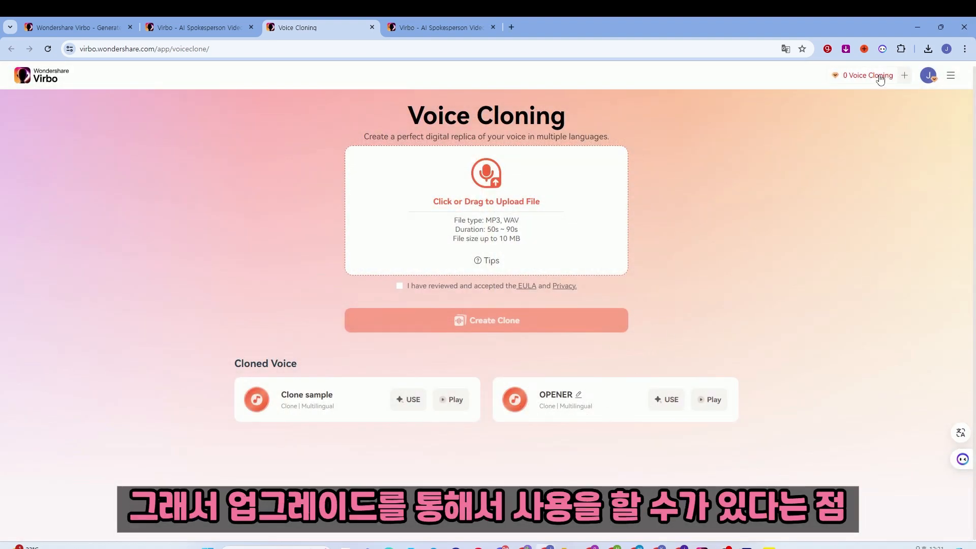
left_click(864, 77)
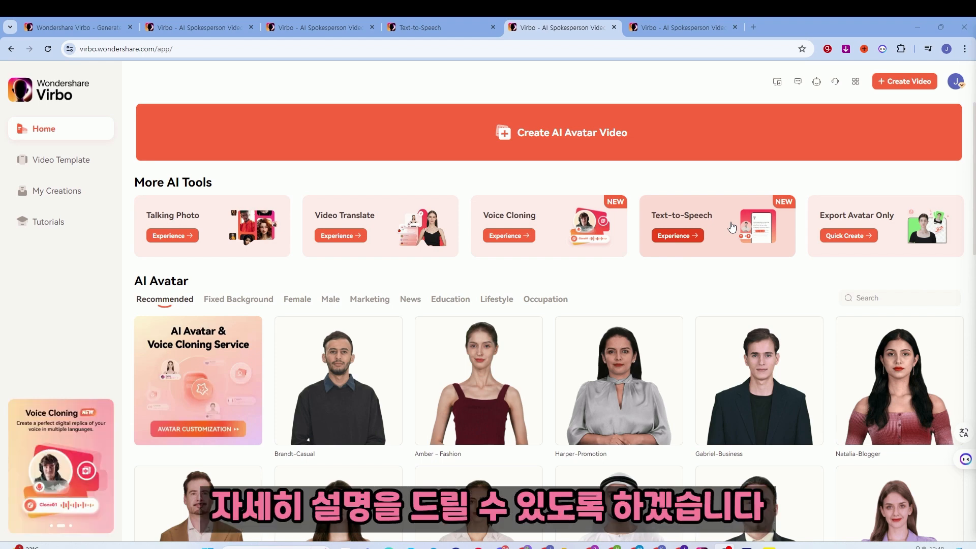
left_click(683, 226)
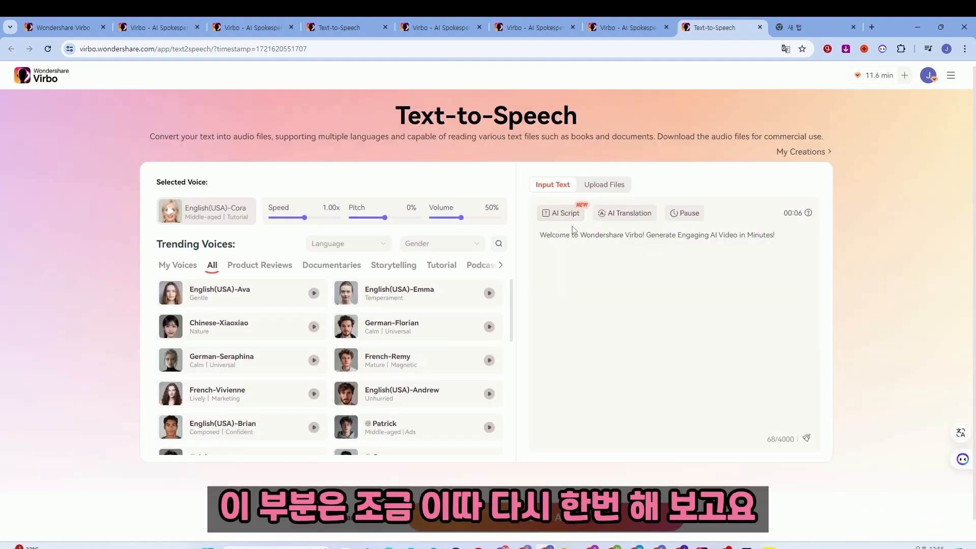
left_click(603, 187)
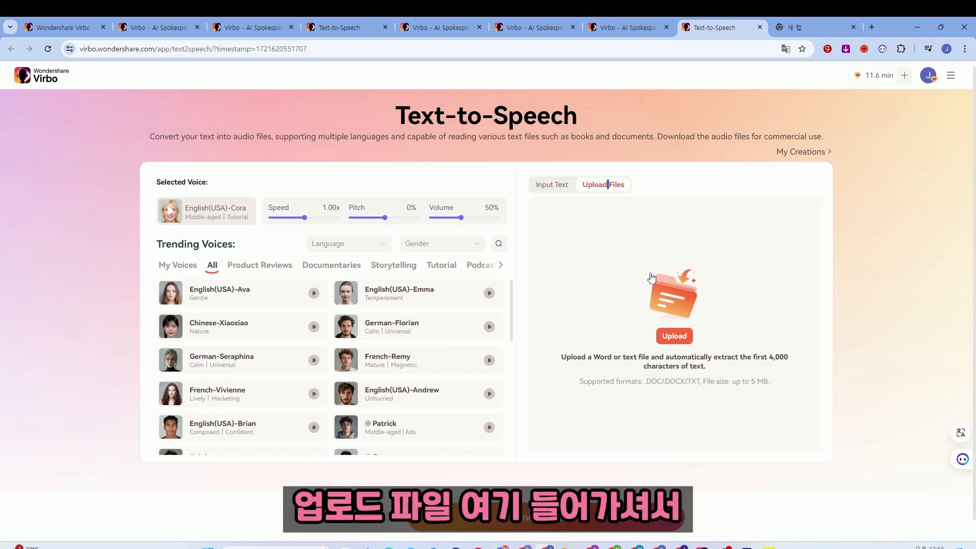
Step: Replace the sample input text with the Korean news script announcing OpenAI's 'GPT-4o 미니' as its most capable, cost-efficient small model
left_click(552, 185)
left_click(602, 268)
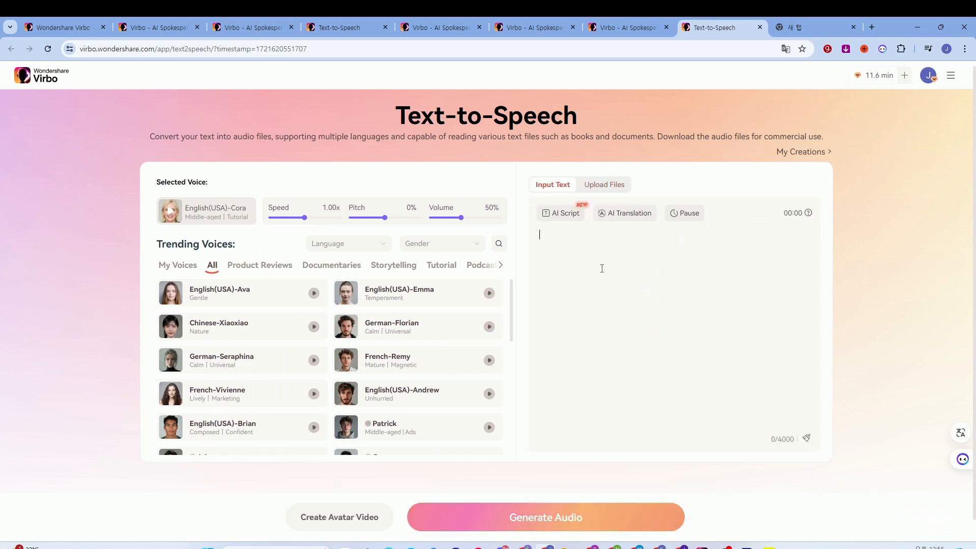
type("오픈AI가 최신 AI 모델 'GPT-4o'의 소형 버전인 'GPT-4o 미니'를 출시한다고 발표했습니다. 회사 측은 이 모델이 현재 사용 가능한 AI 모델 중 가장 유능하고 비용 효율적인 소형 모델이라고 밝혔습니다. 향후 이미지, 동영상, 음성 기능을 통합할 계획이며, 이용 가격은 이전 버전인 GPT-3.5 터보 대비 60% 이상 저렴합니다.")
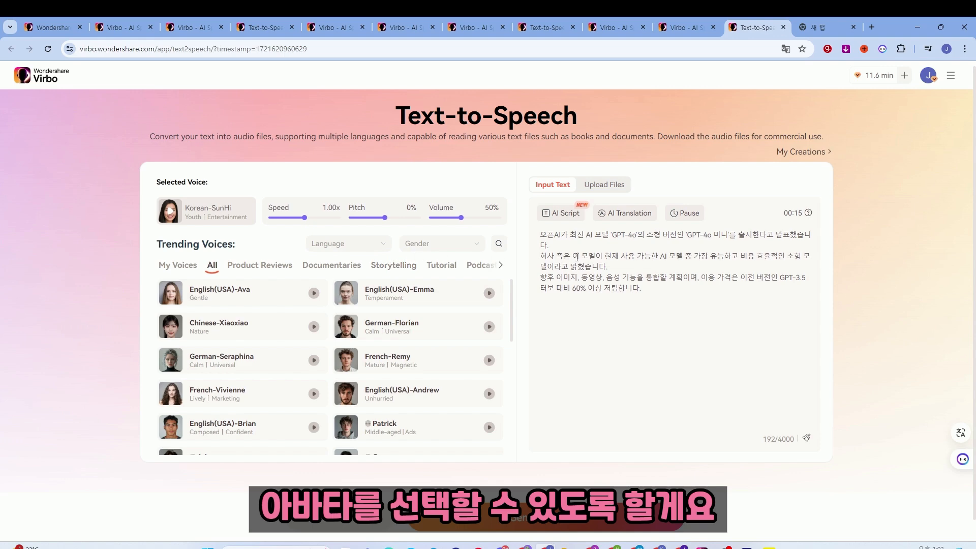
Step: Translate the Korean script into English with AI Translation and apply the translation
left_click(628, 215)
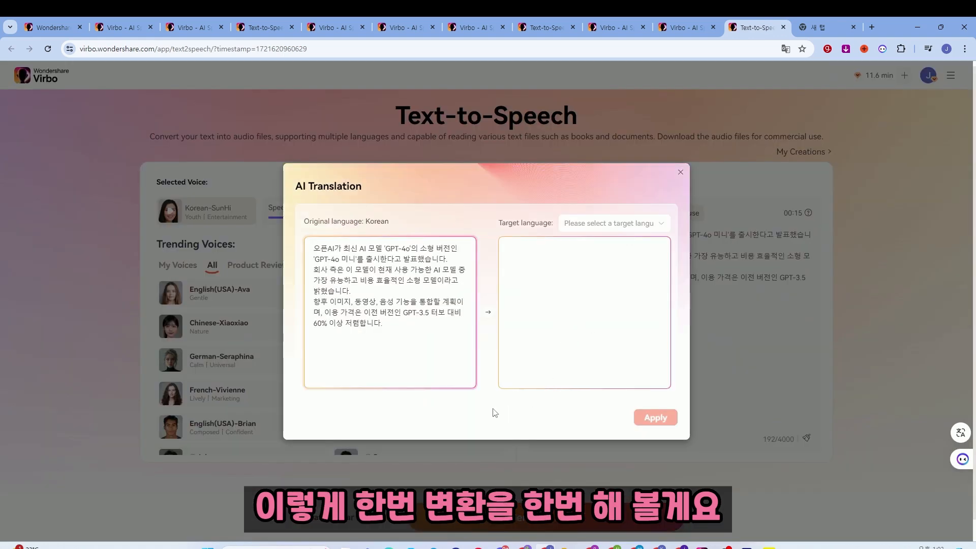
left_click(628, 224)
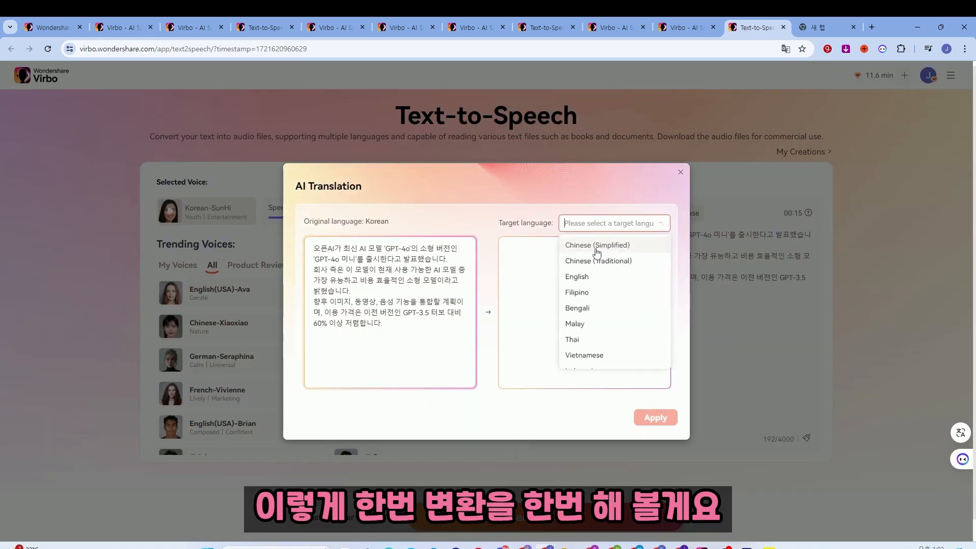
left_click(586, 279)
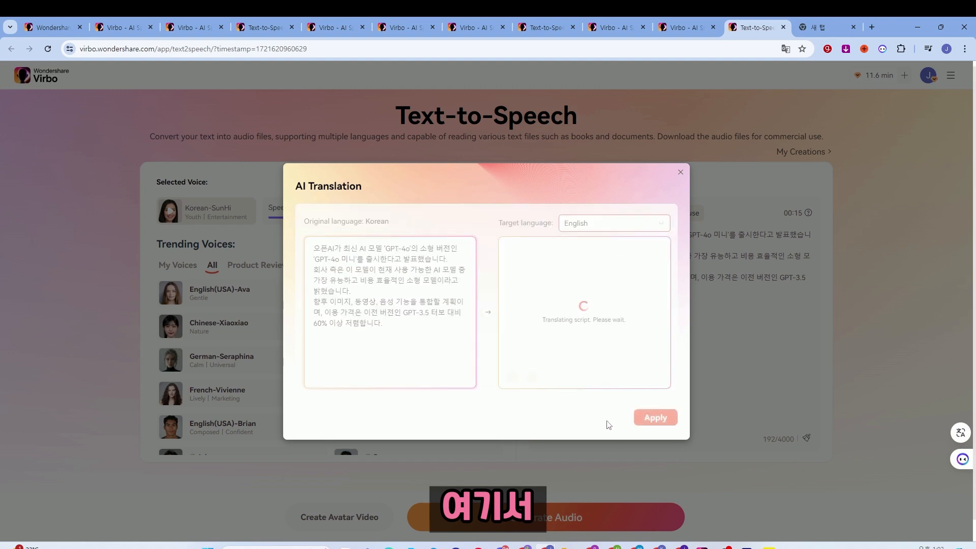
left_click(648, 422)
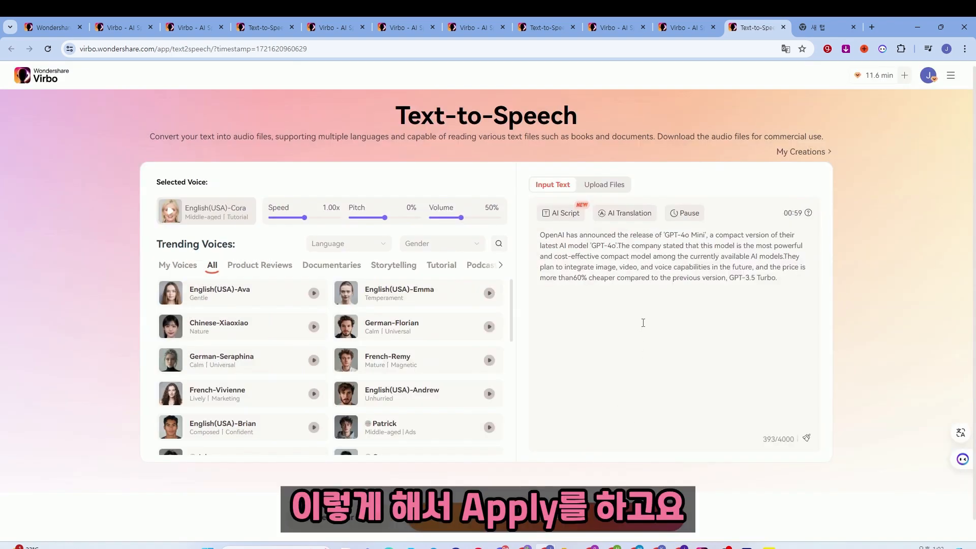
Step: Filter the trending voices by English language and Female gender
left_click(349, 243)
scroll(346, 325, "down", 1)
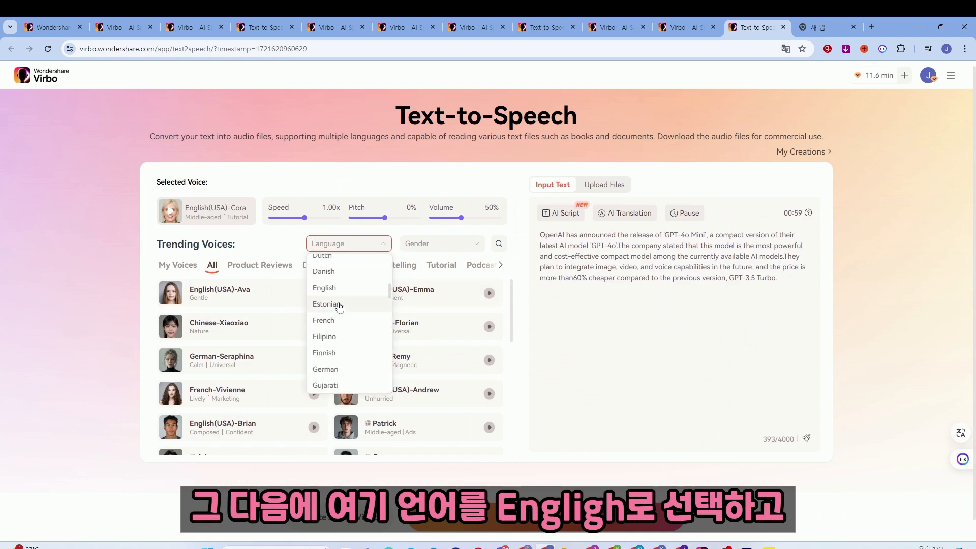
left_click(330, 288)
left_click(441, 243)
left_click(450, 282)
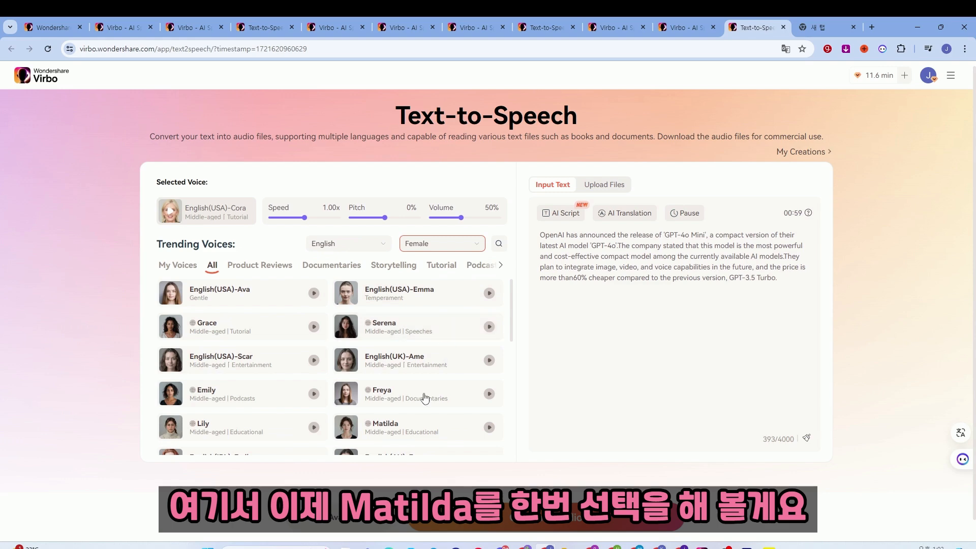
Step: Select and preview the Matilda voice, and create an avatar video from the script
left_click(407, 428)
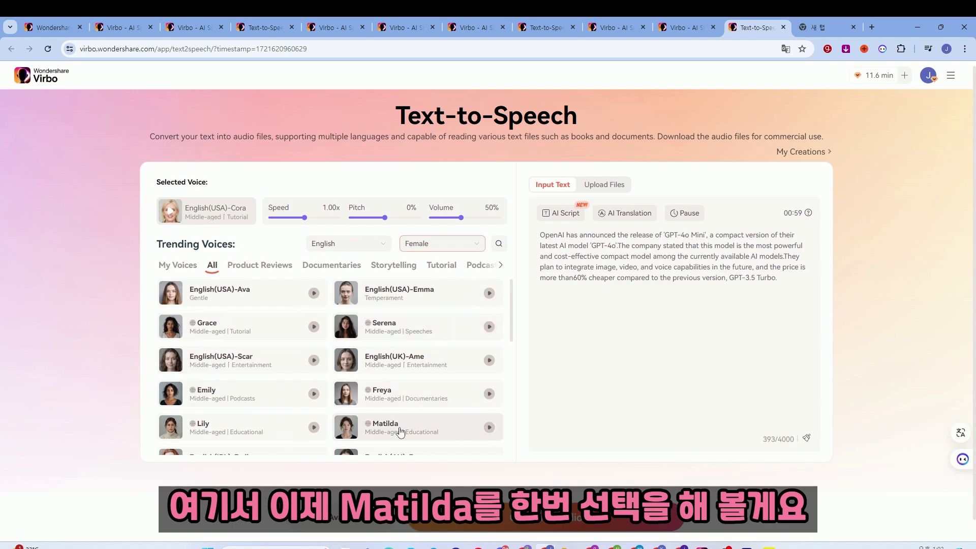
left_click(489, 428)
left_click(489, 427)
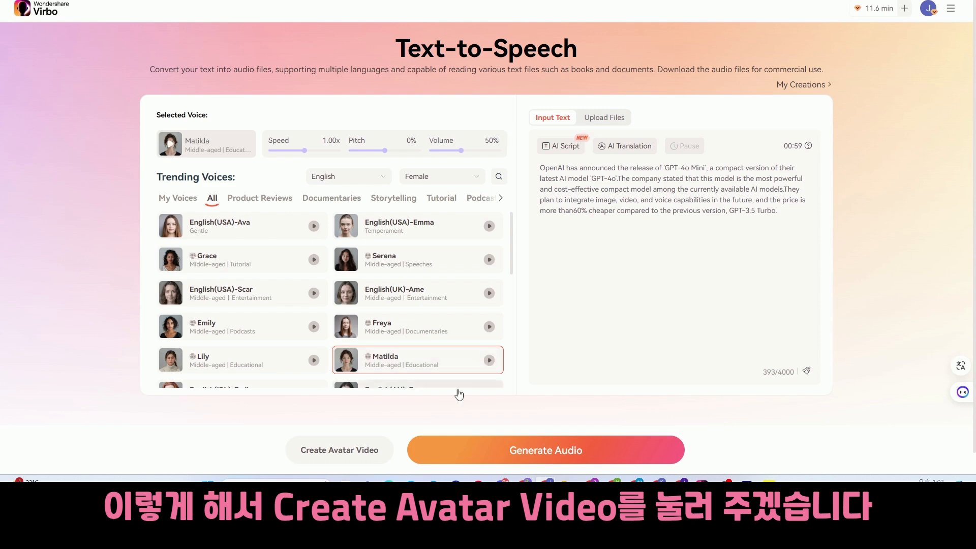
left_click(353, 451)
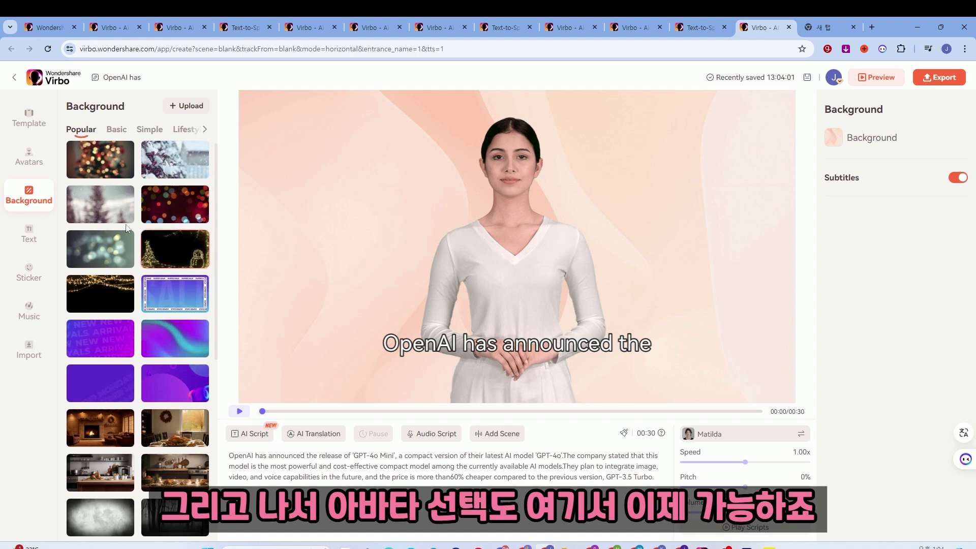
Step: Look through the editor's available avatars, backgrounds, text styles, stickers and music tracks
left_click(29, 155)
left_click(29, 197)
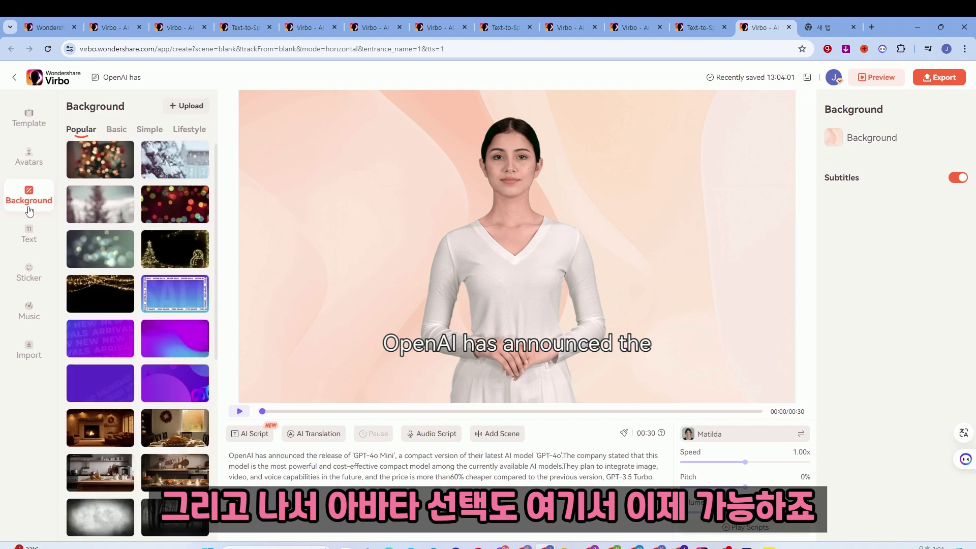
left_click(29, 235)
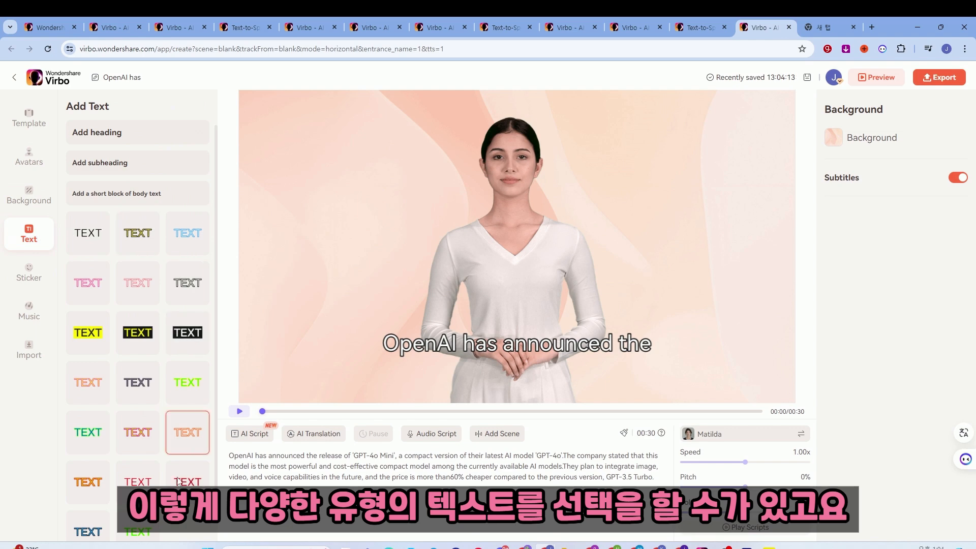
left_click(29, 274)
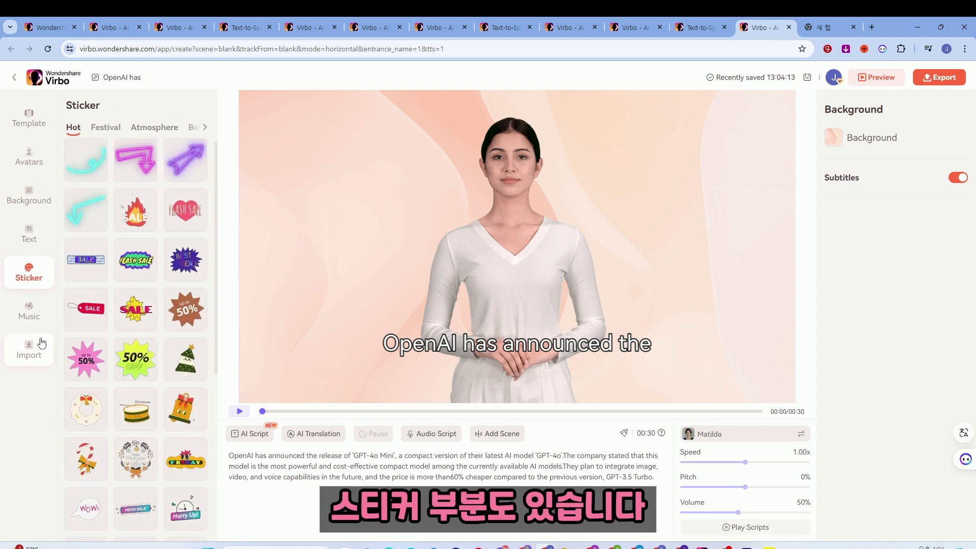
left_click(29, 311)
scroll(120, 270, "down", 1)
scroll(121, 270, "down", 15)
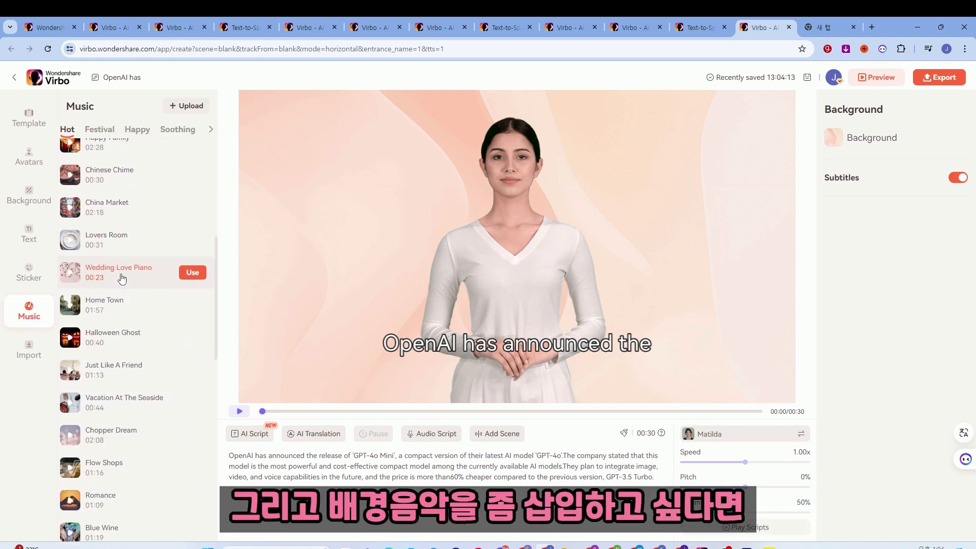
scroll(124, 280, "up", 15)
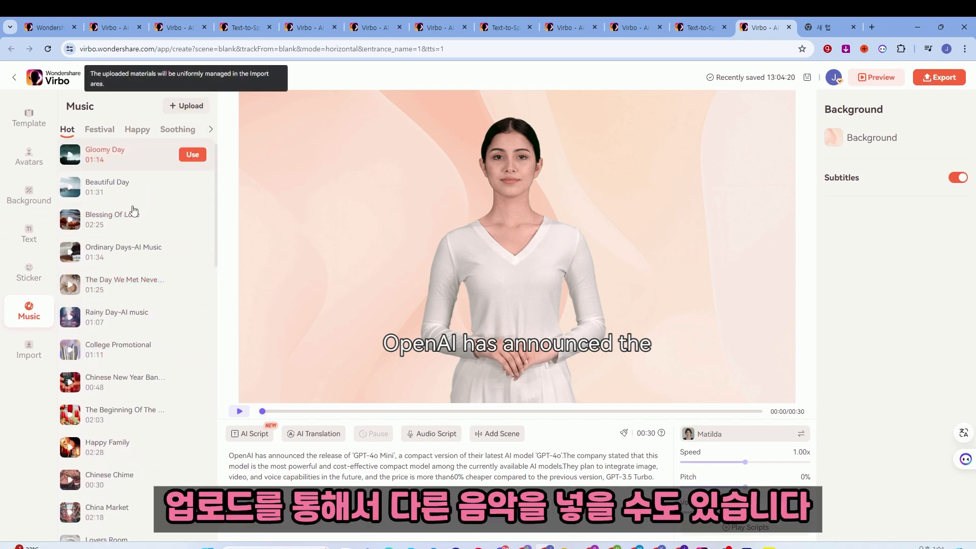
Step: Apply the "#618 SALE" storyboard template to the avatar video
left_click(32, 122)
scroll(167, 214, "down", 3)
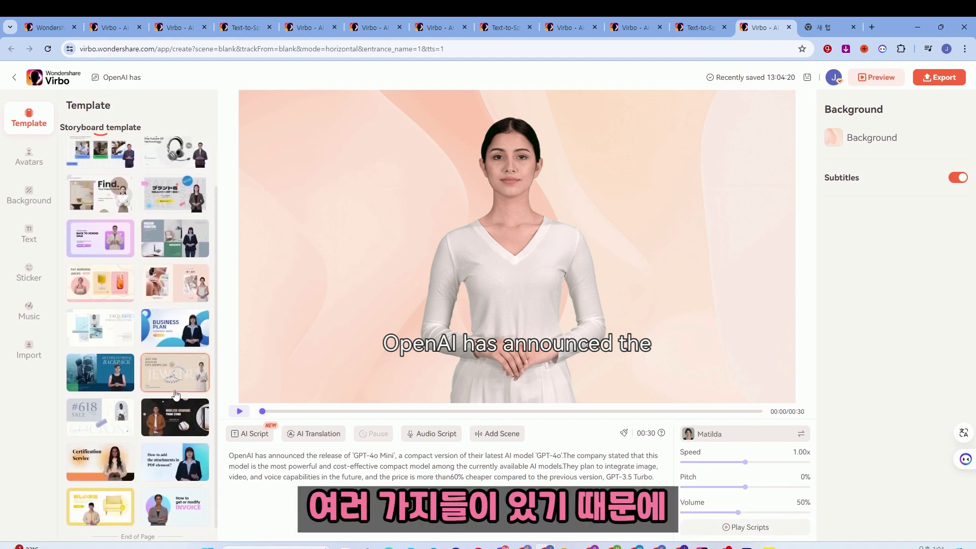
left_click(102, 414)
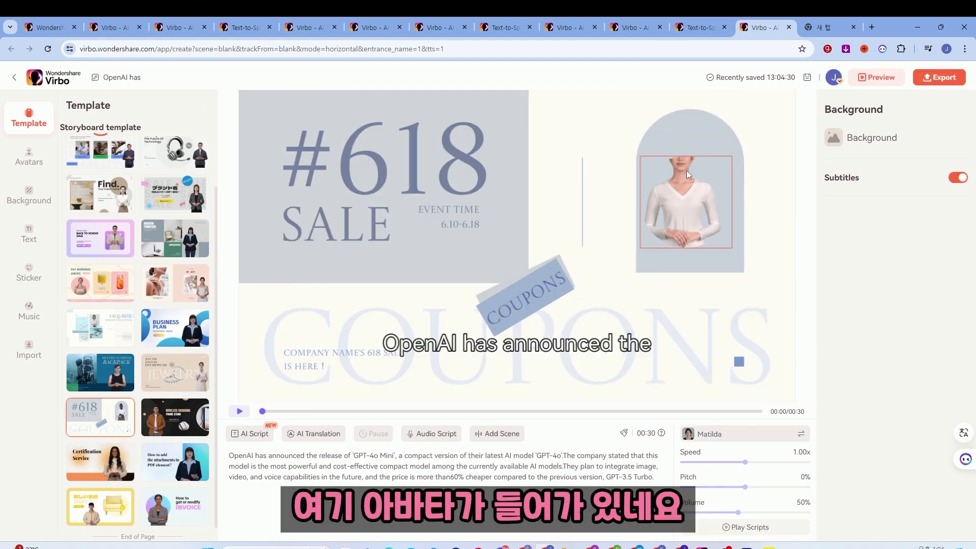
Step: Switch the avatar to Circle View and move it into the middle of the arch shape
left_click(687, 192)
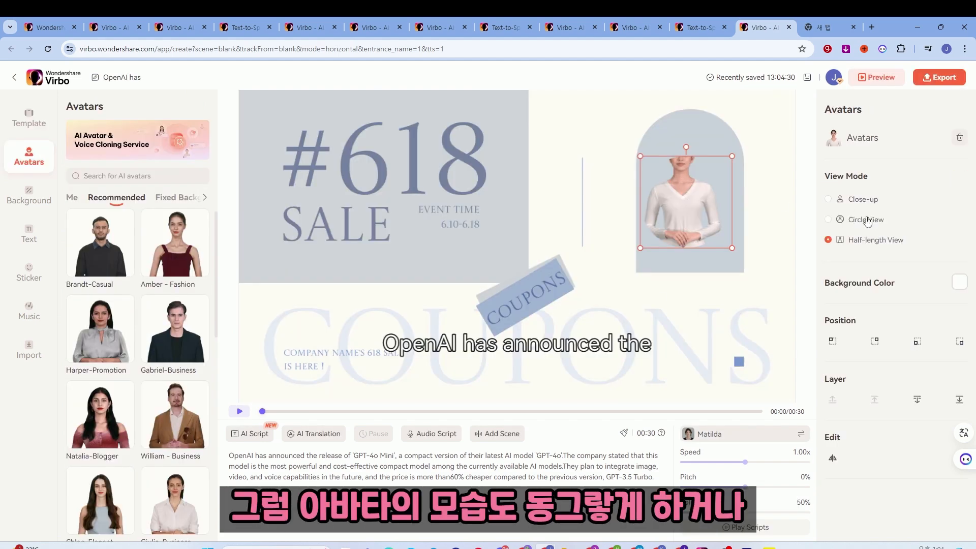
left_click(836, 219)
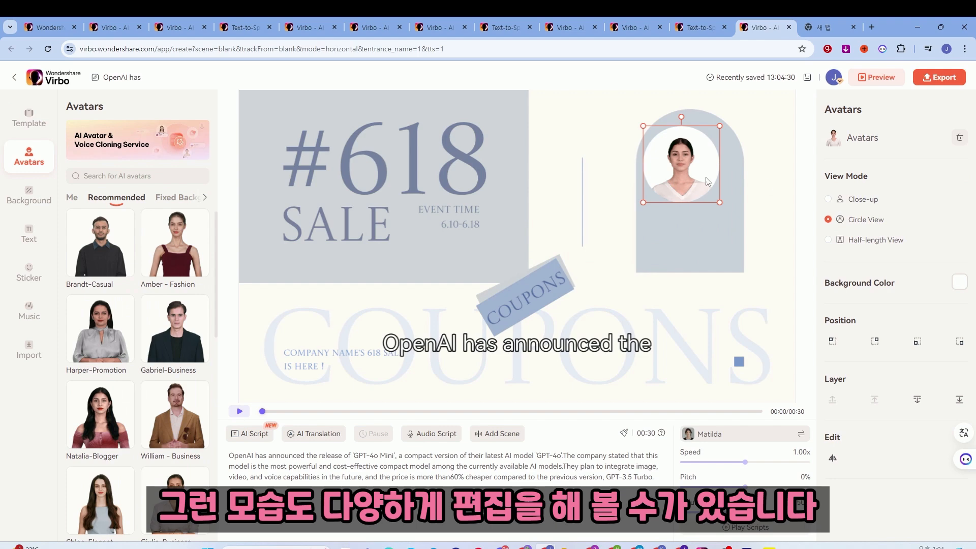
left_click_drag(673, 169, 684, 192)
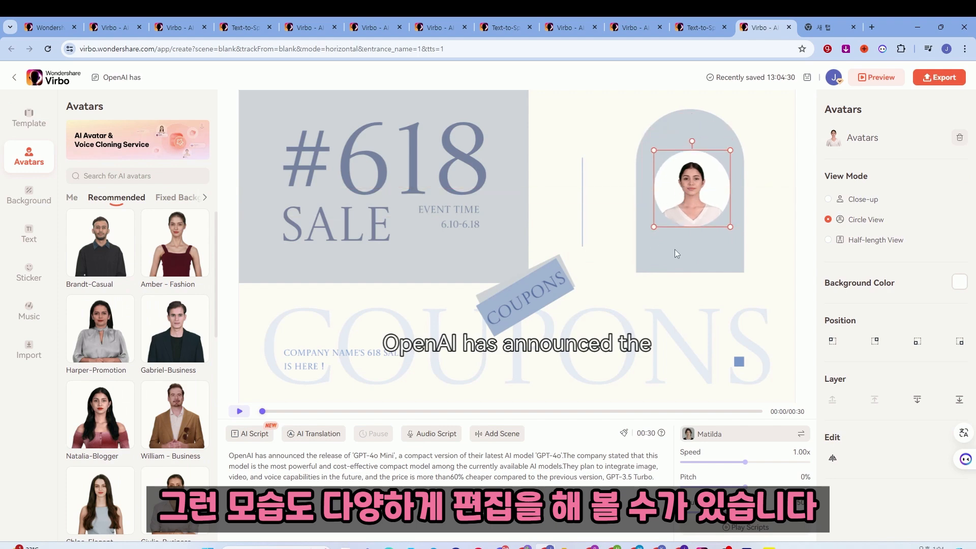
Step: Select the #618 heading, the tilted COUPONS label and the subtitle in turn to examine their text options
left_click(542, 316)
left_click(440, 191)
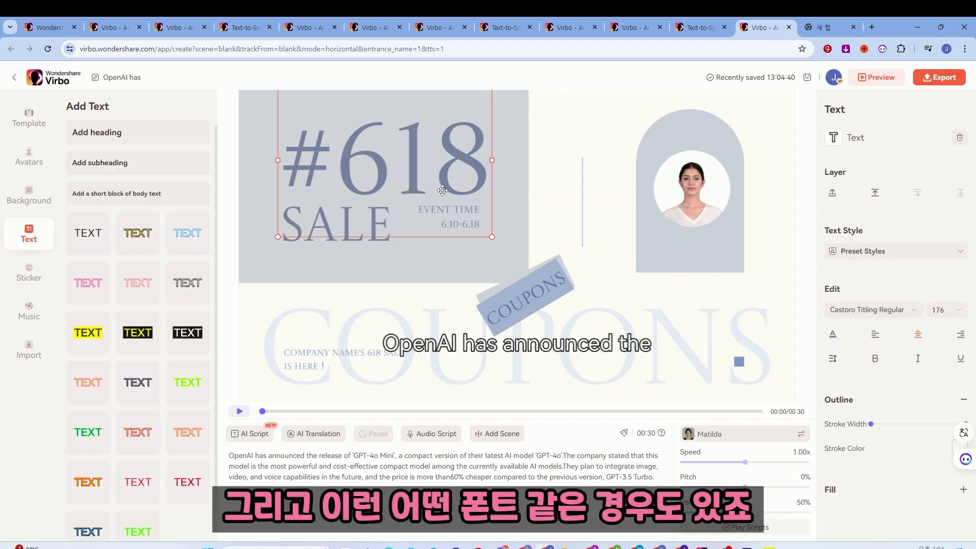
left_click(542, 286)
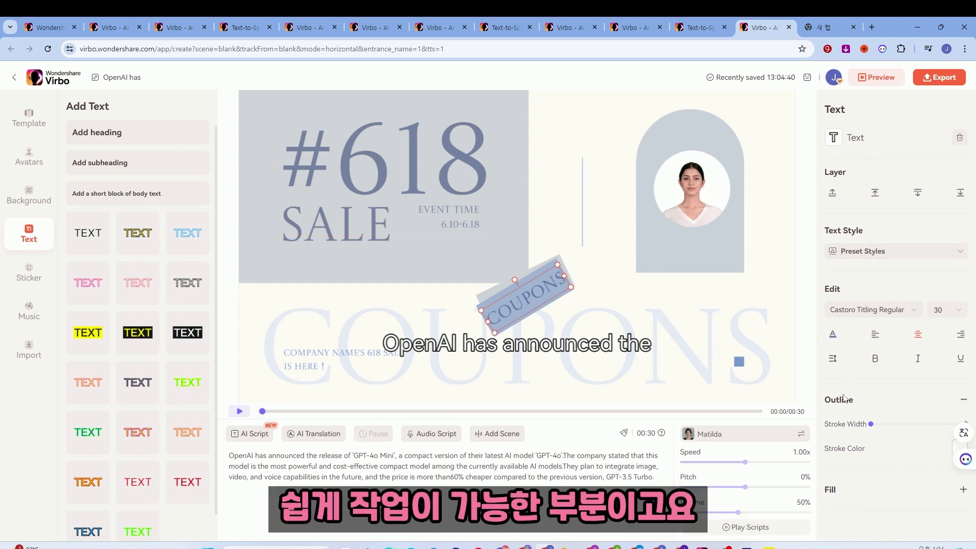
left_click(646, 342)
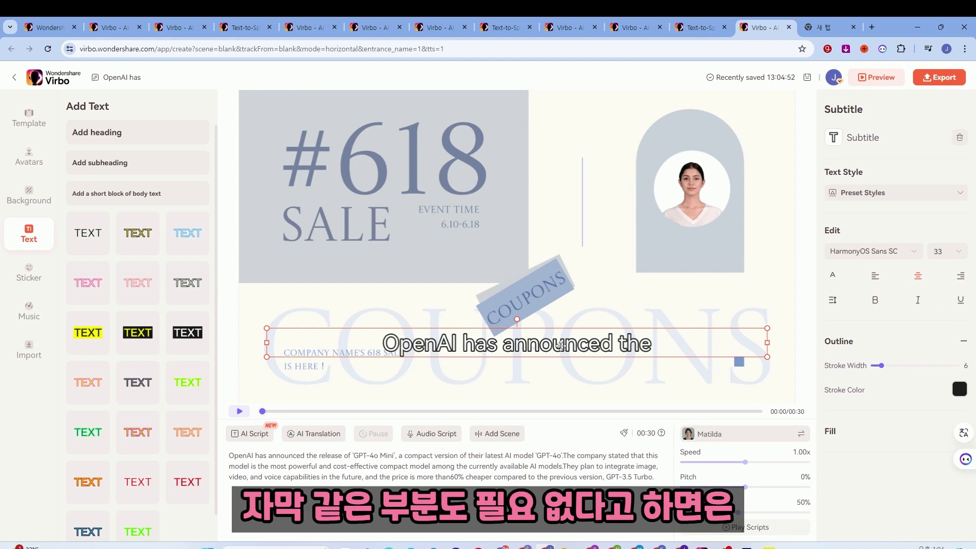
left_click(958, 143)
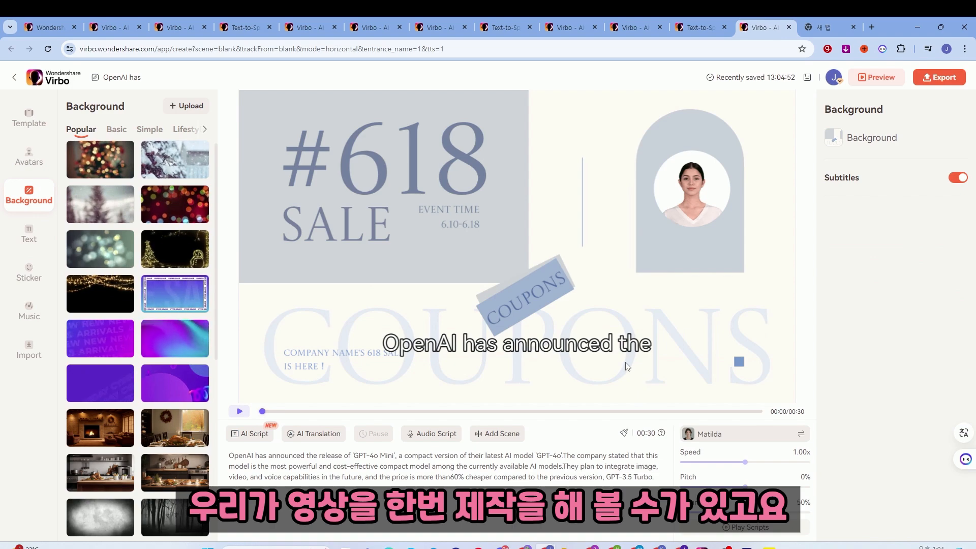
Step: Preview the opening seconds of the avatar video in the editor, and export it for playback from My Creations
left_click(240, 410)
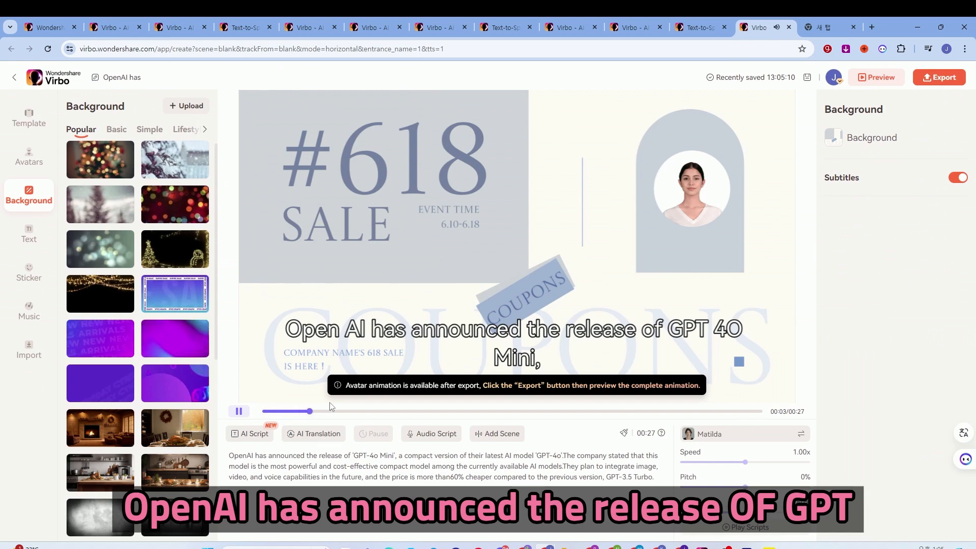
left_click(239, 411)
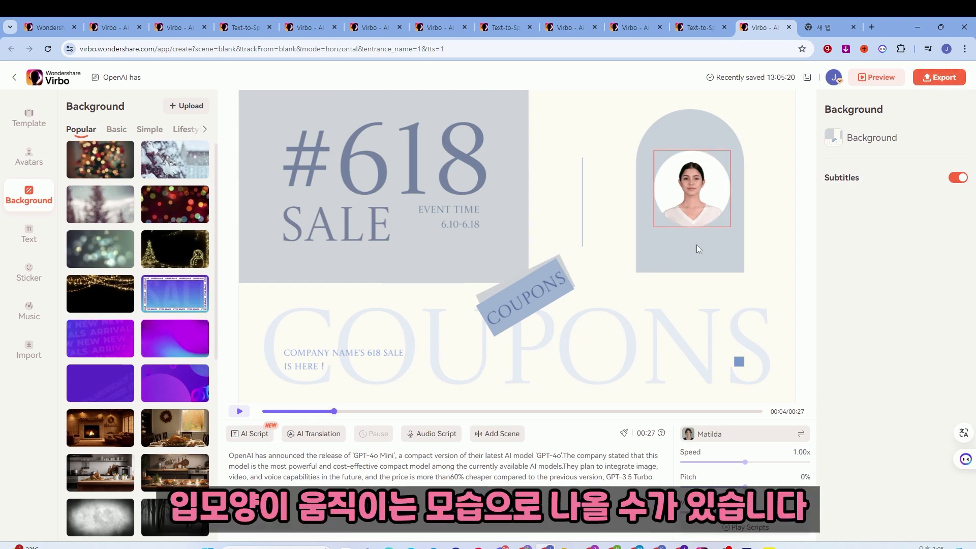
left_click(939, 78)
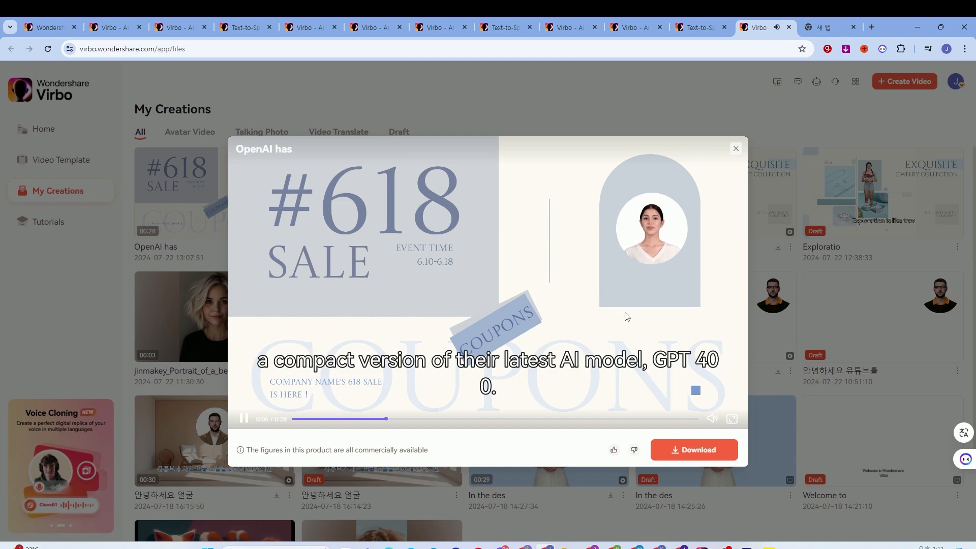
left_click(244, 418)
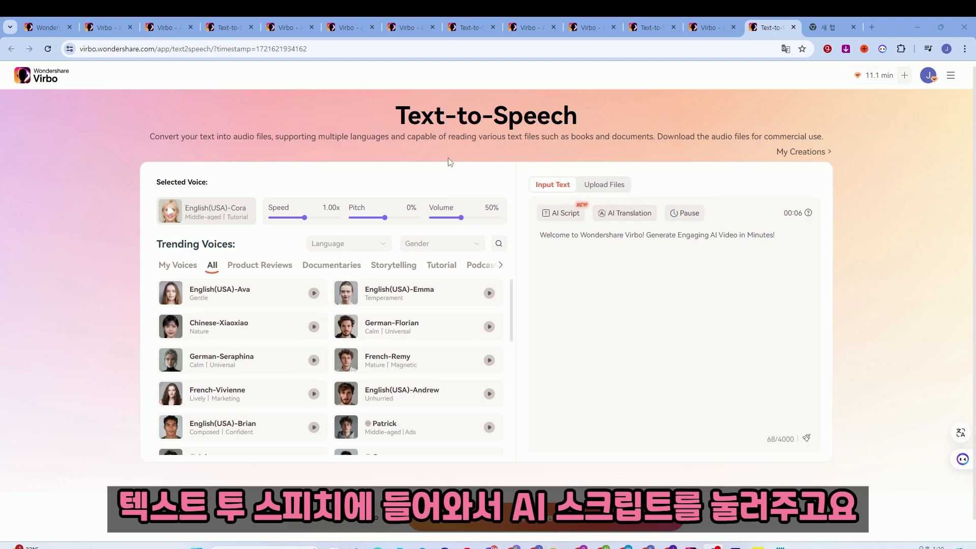
Step: Generate an AI script with the request "스토리 텔러로, 우주가 탄생한 배경에 대해 전문적으로 알려주세요"
left_click(562, 213)
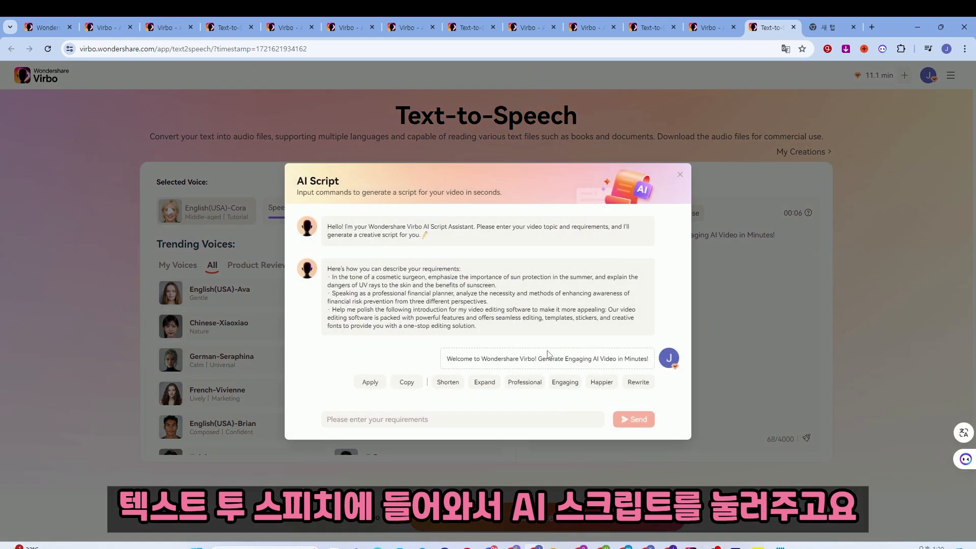
left_click(481, 419)
type("스토리 텔러로, 우주가 탄생한 배경에 대해 전문적으로 알려주세요")
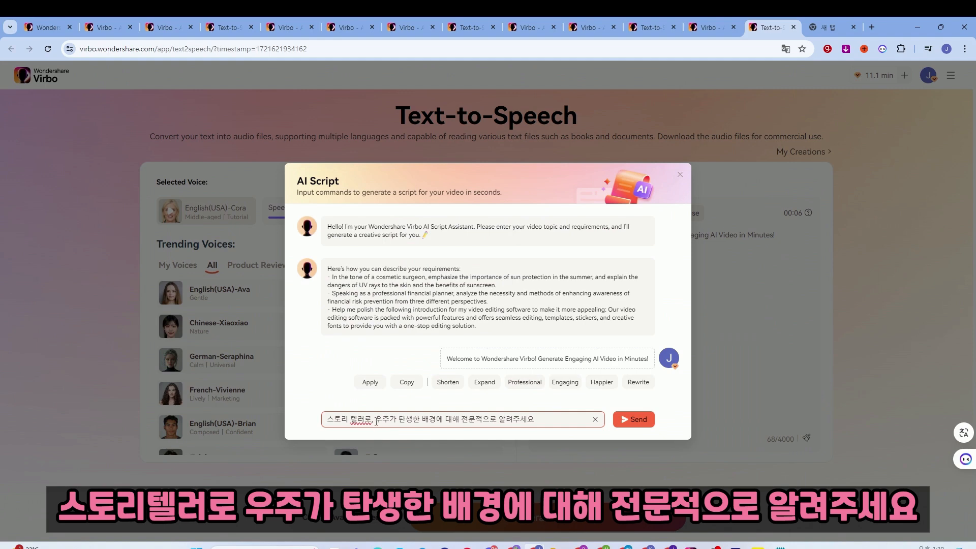
left_click(624, 420)
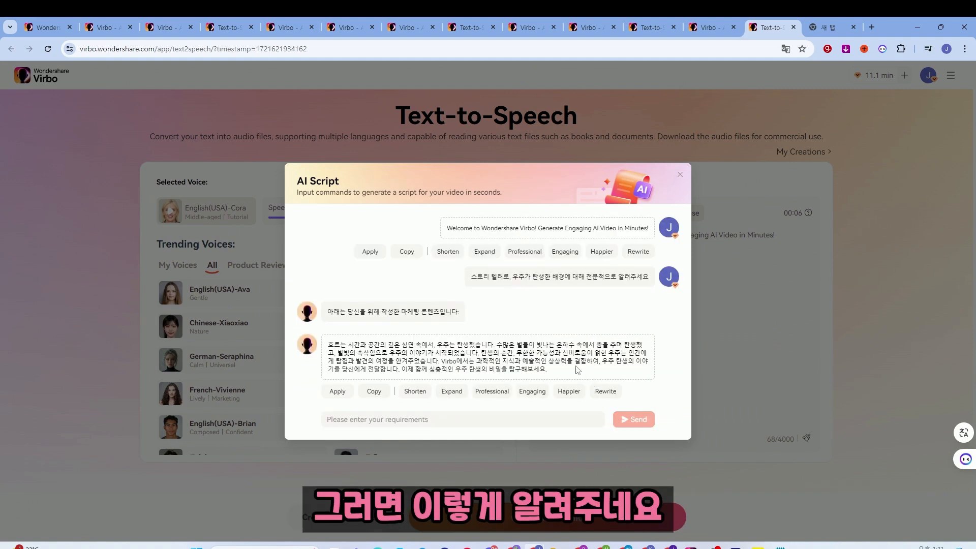
Step: Ask the script assistant "영어로 바꿔줘" to convert the universe story to English, and copy the English version
left_click(463, 418)
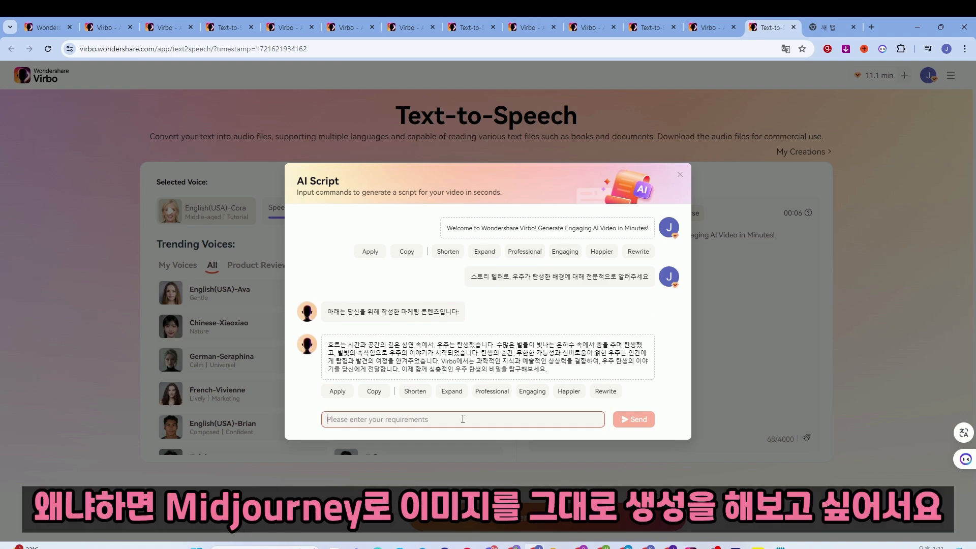
type("영어로 바꿔줘")
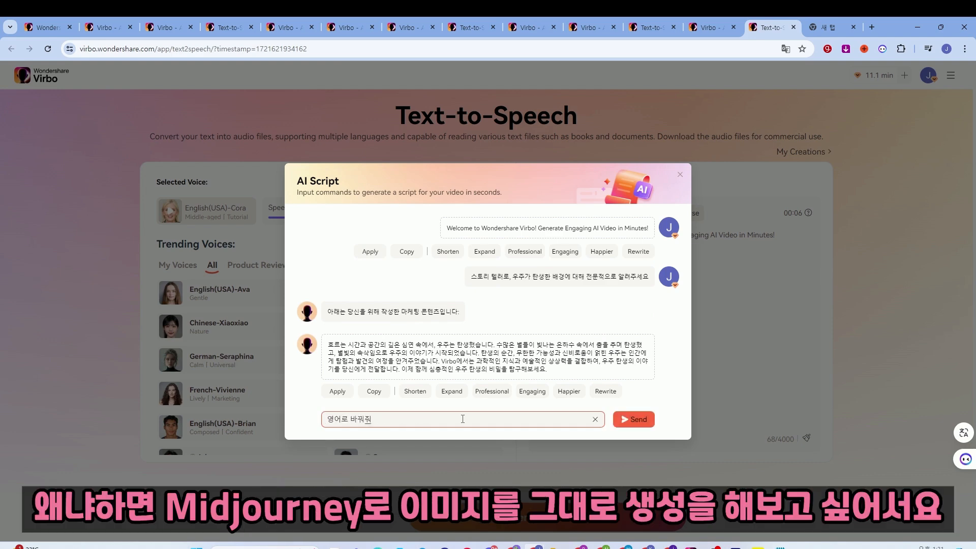
key("Return")
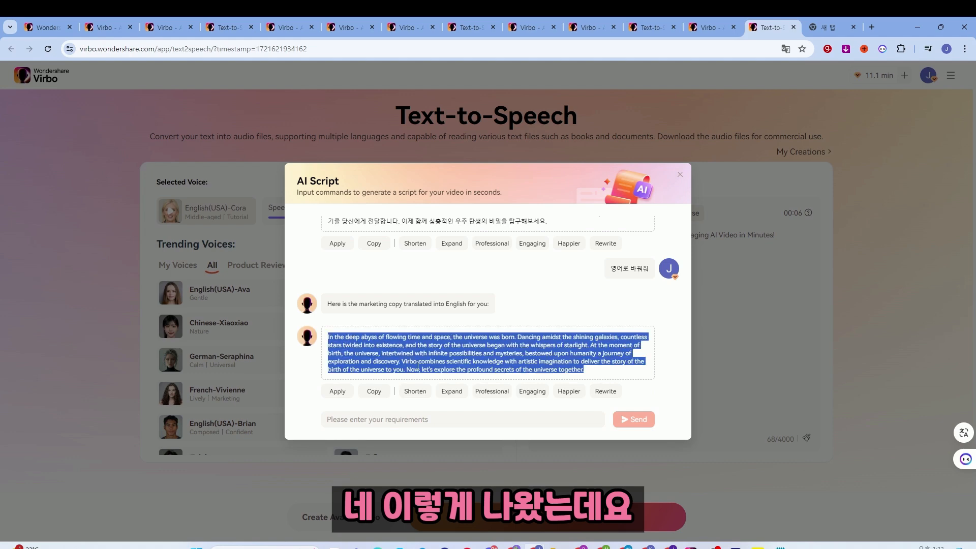
left_click(374, 391)
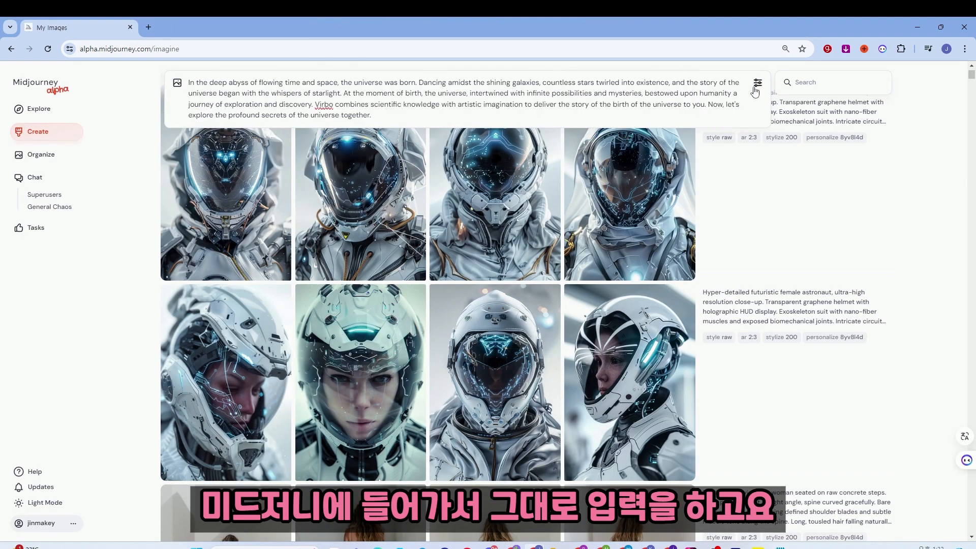
Step: In Midjourney, set the image size to 9:16 and generate images from the English universe script
left_click(757, 88)
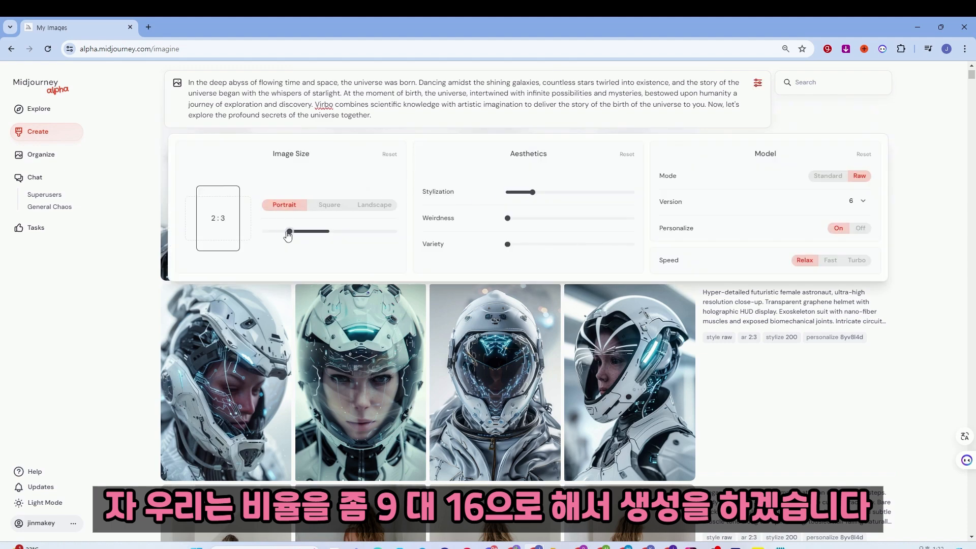
left_click_drag(289, 232, 275, 232)
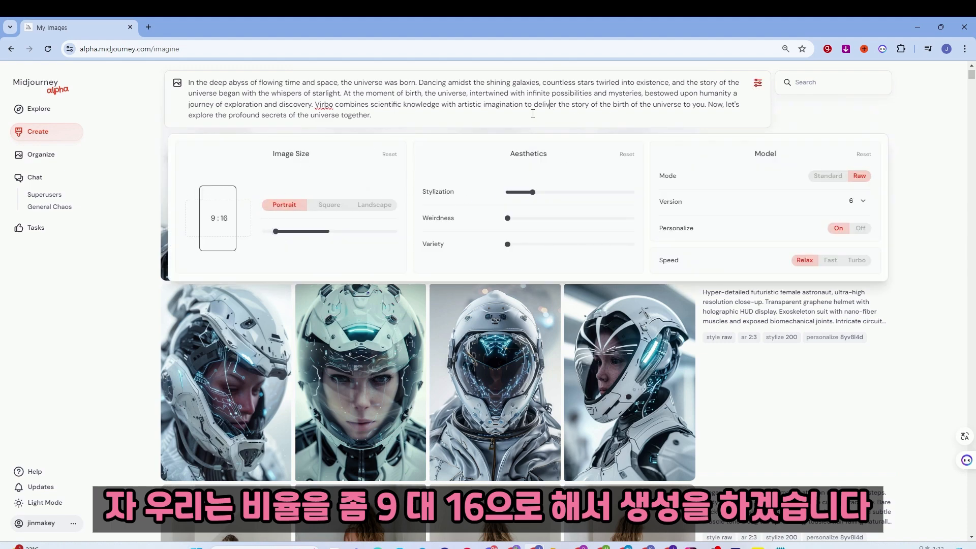
key("Return")
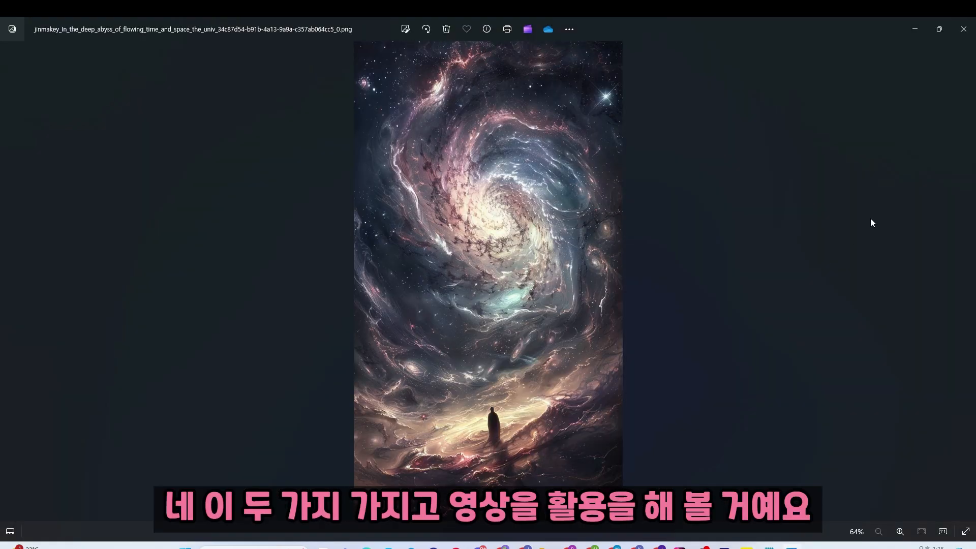
Step: Back in Virbo, apply the English universe script to the Text-to-Speech input and copy the whole text
left_click(914, 30)
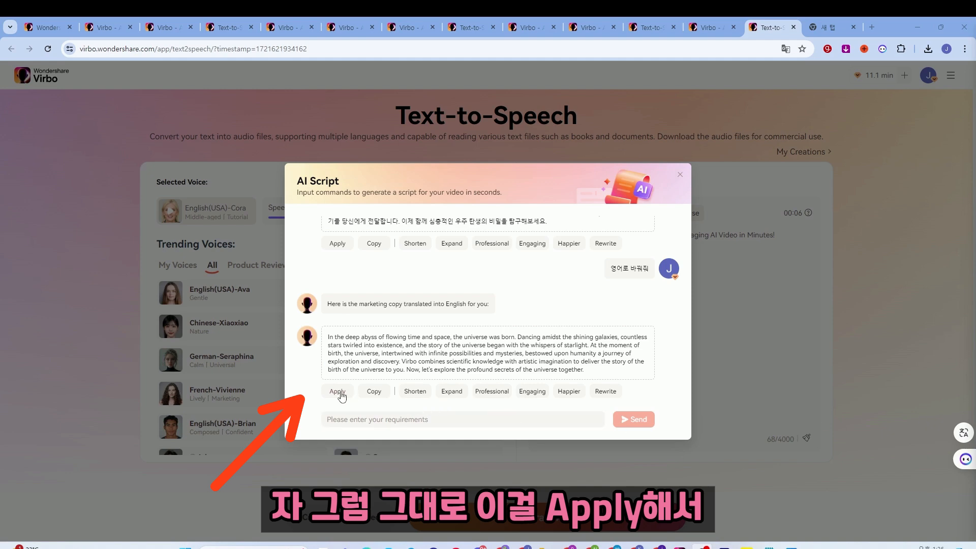
left_click(337, 391)
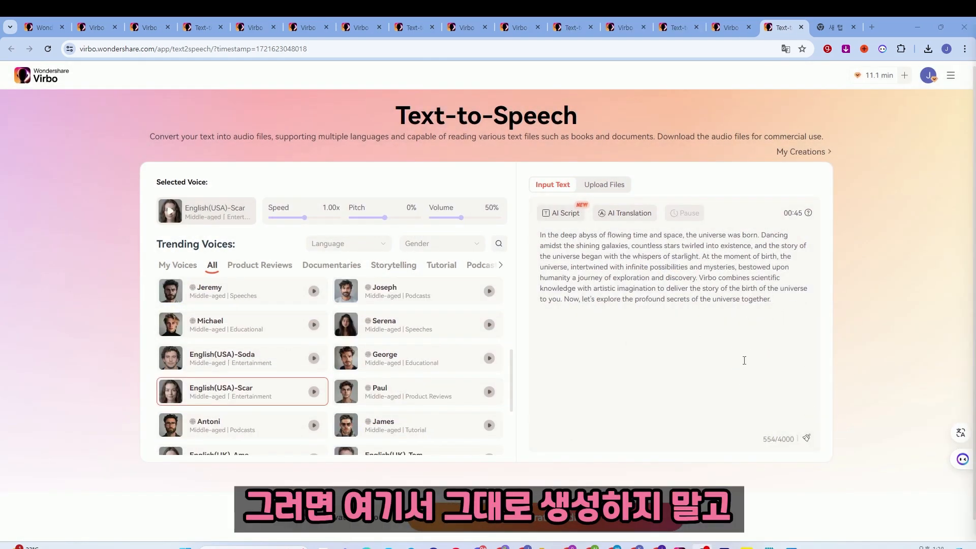
key("ctrl+a")
key("ctrl+c")
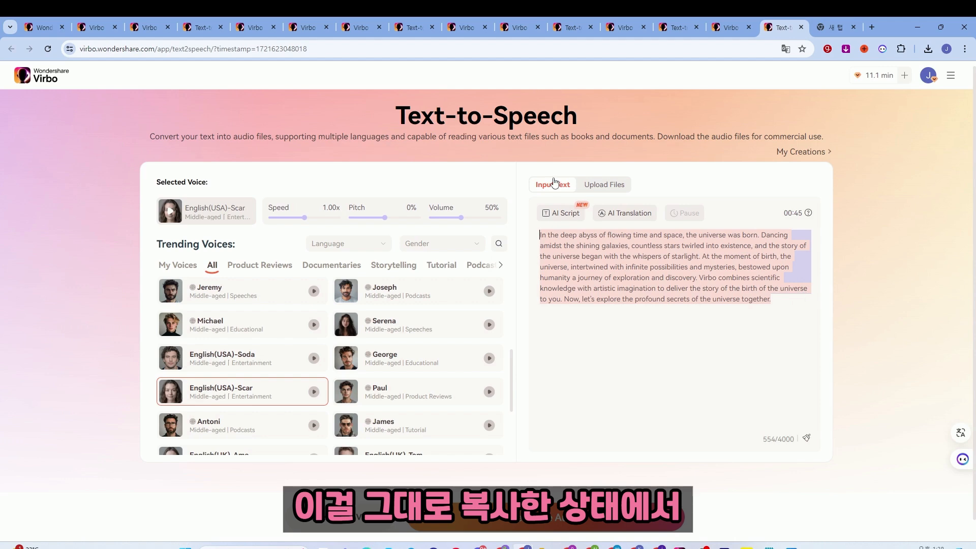
Step: Open the Export Avatar Only tool and paste the copied universe script as its input text
left_click(40, 80)
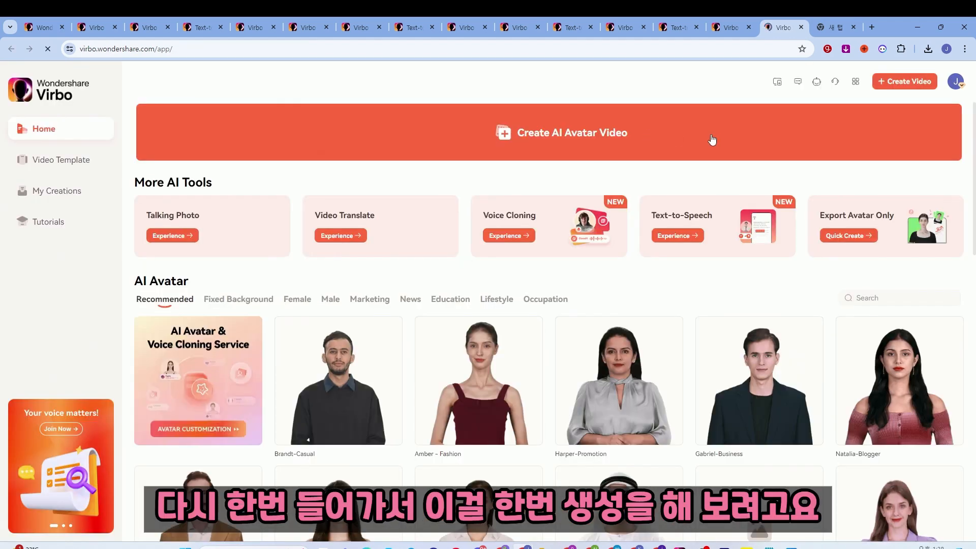
left_click(871, 222)
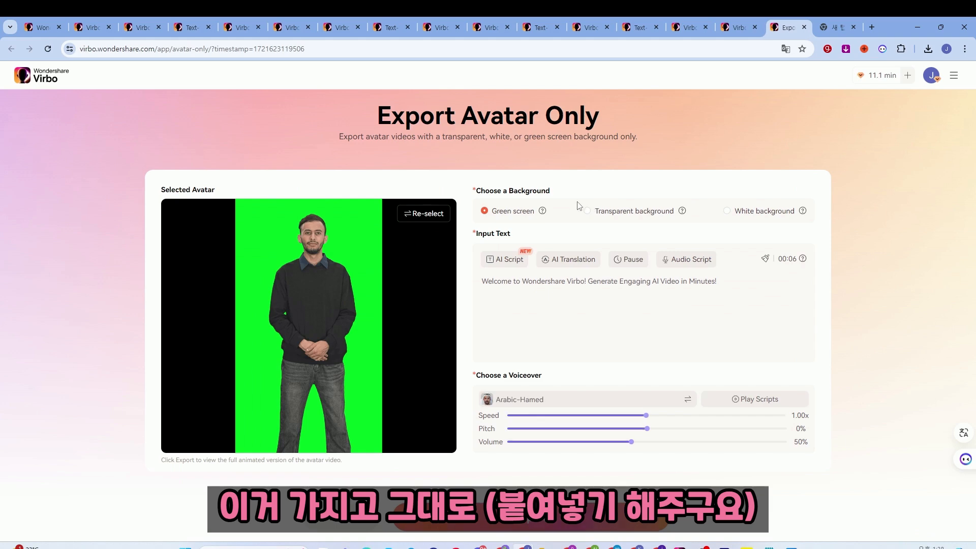
left_click(527, 285)
key("ctrl+v")
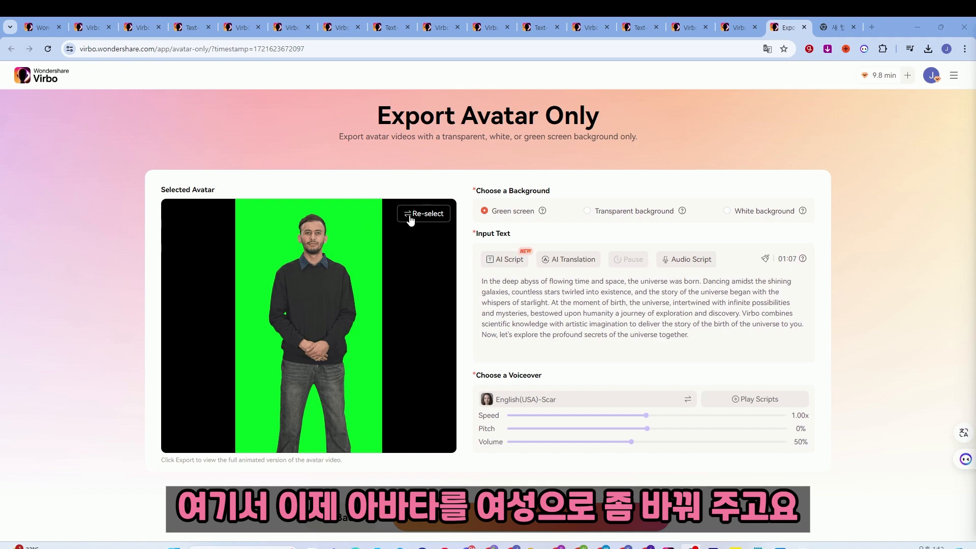
Step: Replace the selected avatar with the female avatar Scarlett - Host
left_click(410, 216)
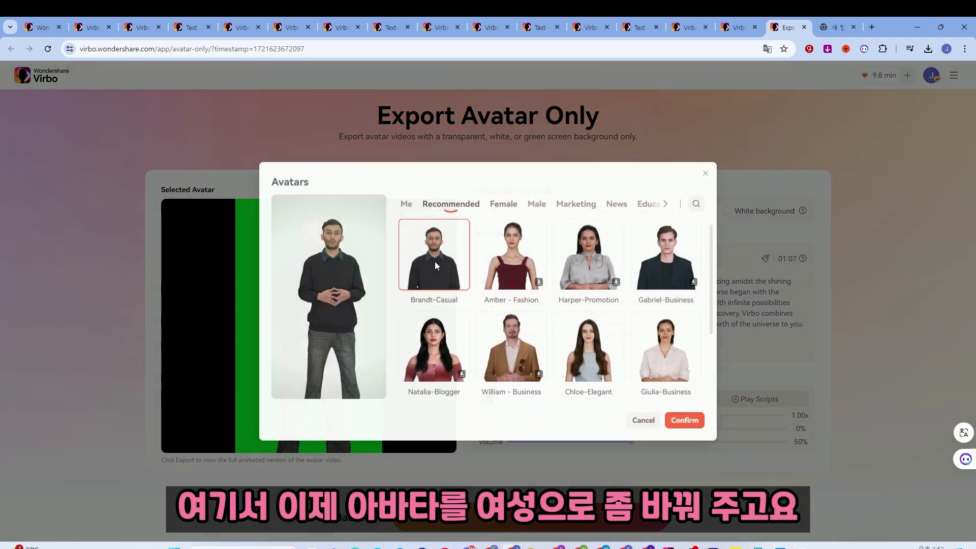
left_click(503, 204)
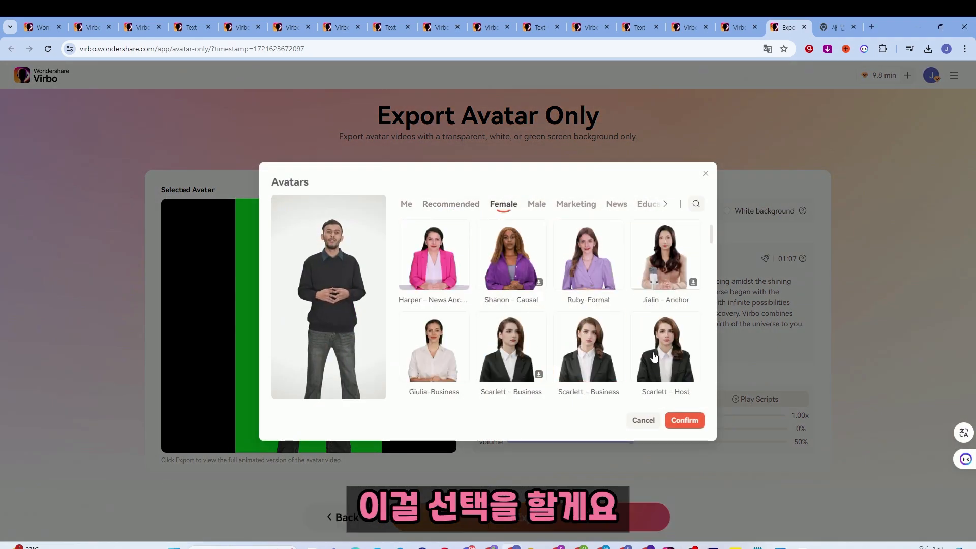
left_click(664, 355)
left_click(692, 420)
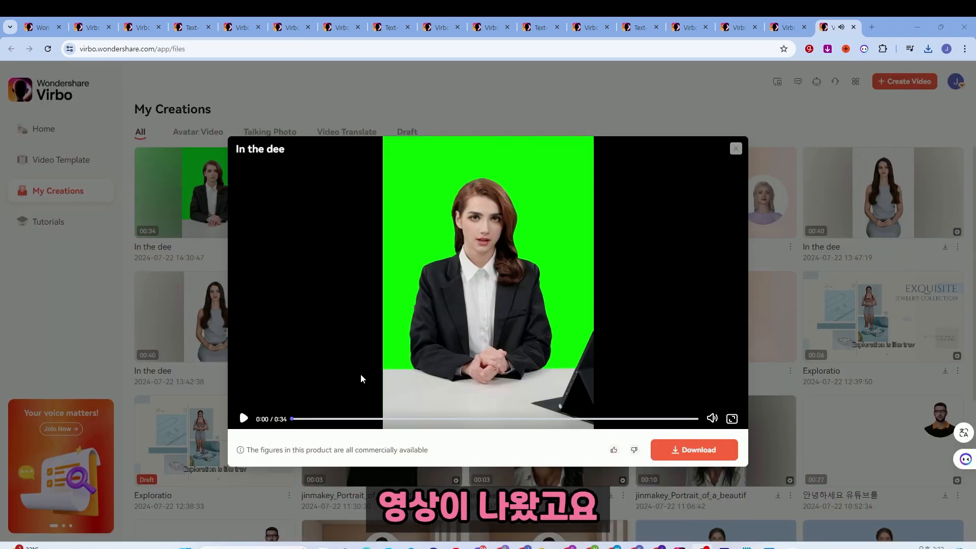
Step: Preview the start of the finished green-screen avatar video in My Creations and download it
left_click(246, 418)
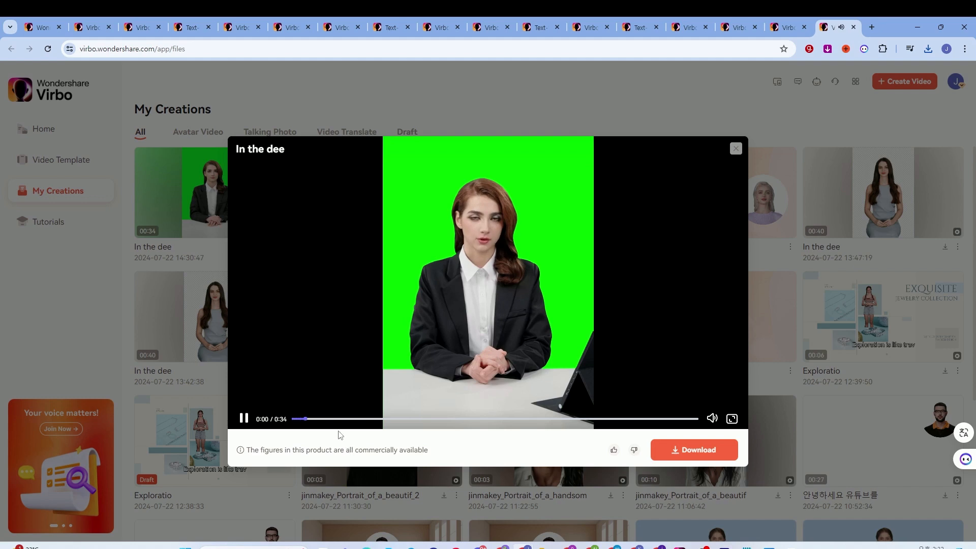
left_click(244, 418)
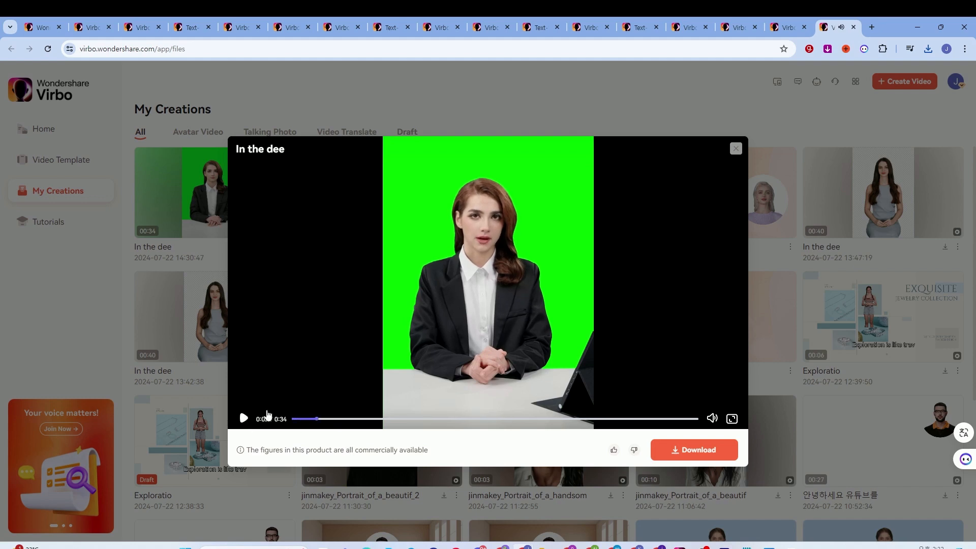
left_click(684, 450)
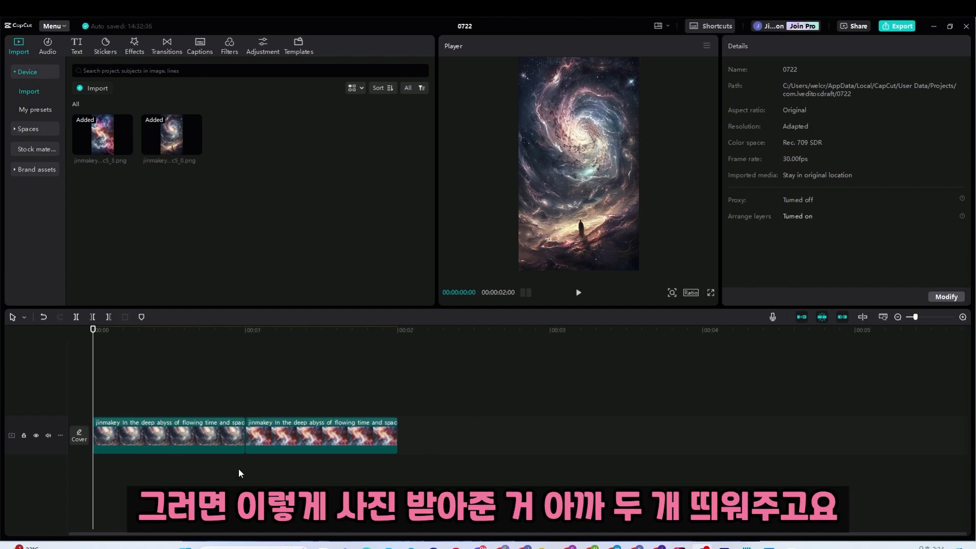
Step: In CapCut, layer the avatar video above the images from the timeline start, scaled to about 53% in the frame's lower-right corner
left_click(209, 440)
left_click(302, 447)
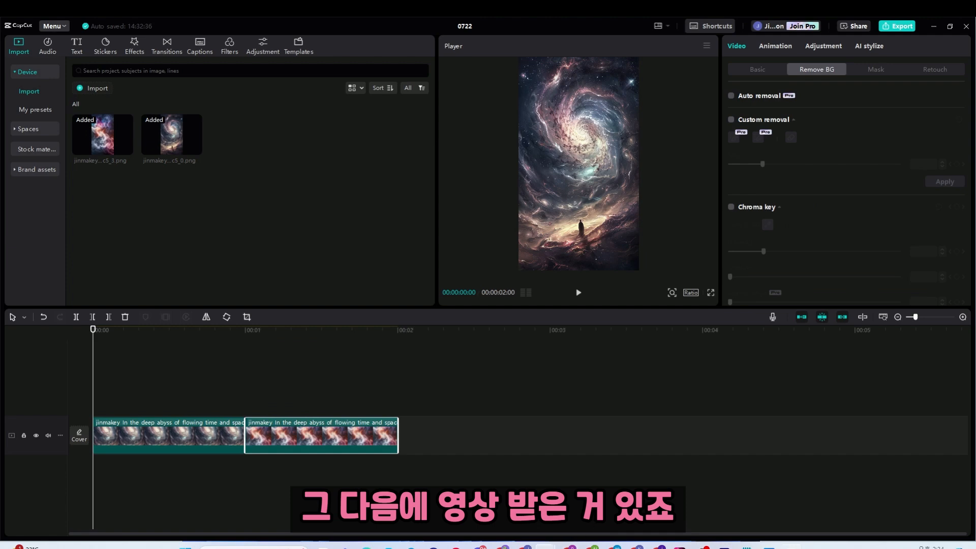
left_click_drag(660, 326, 101, 407)
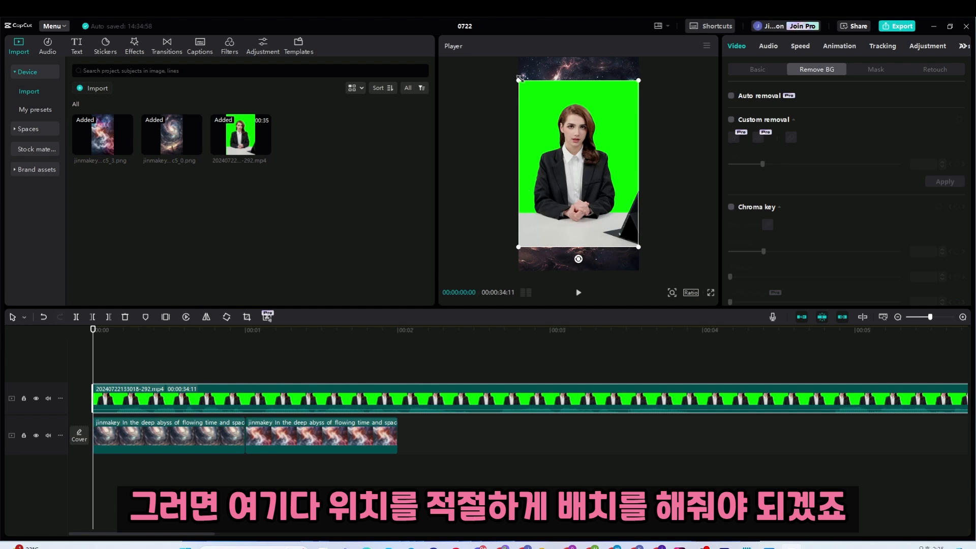
left_click_drag(519, 79, 546, 113)
left_click_drag(587, 162, 617, 232)
Step: Remove the avatar video's green background with Chroma key, picking the green as the key color
left_click(735, 47)
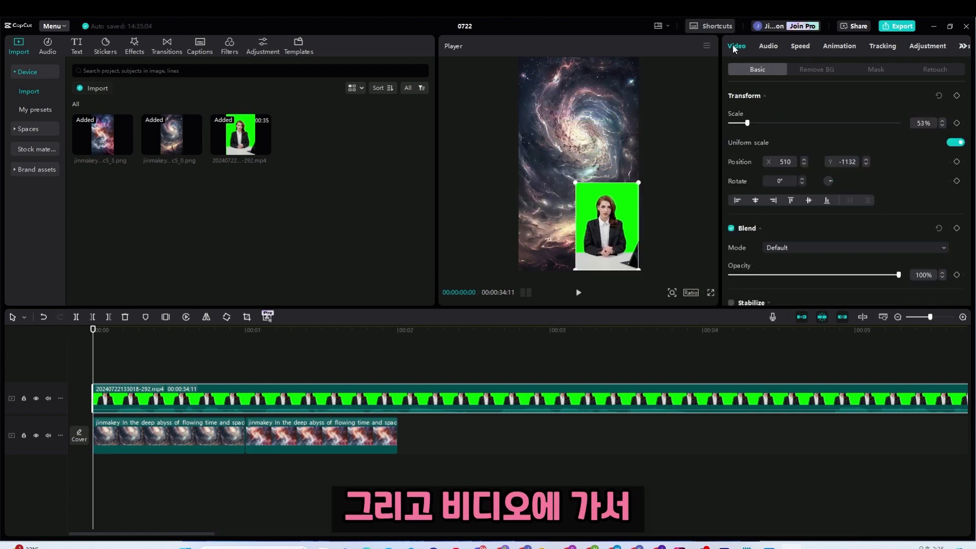
left_click(809, 71)
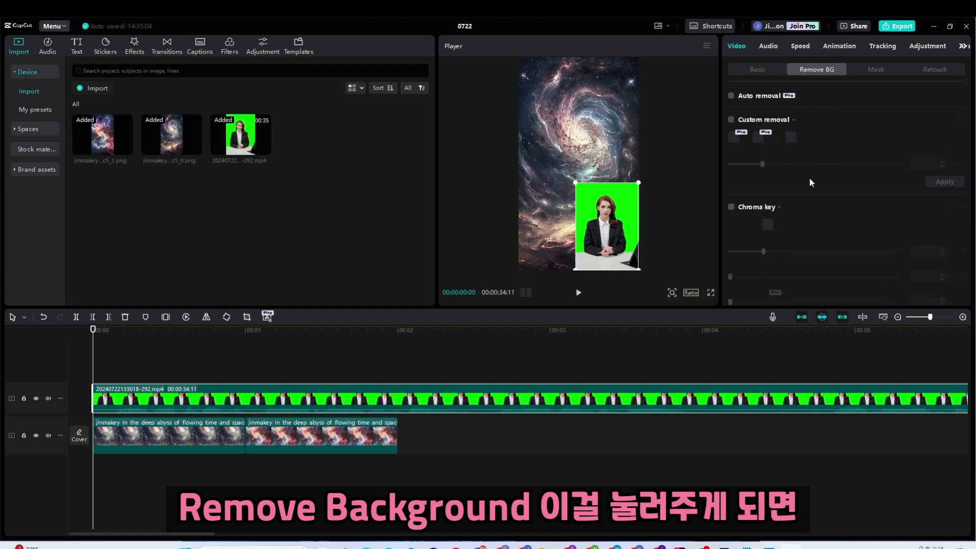
left_click(732, 207)
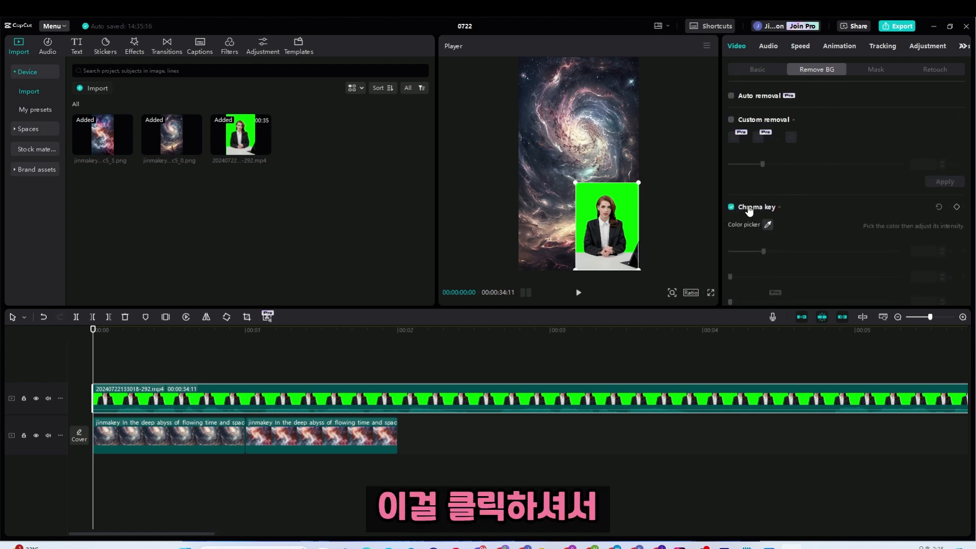
left_click(628, 198)
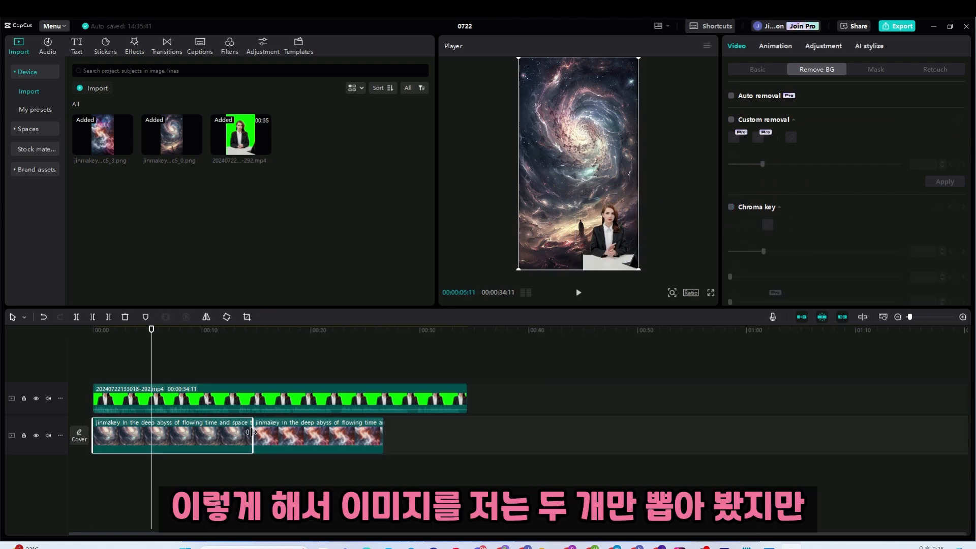
Step: Lengthen both galaxy image clips so they span the full avatar video, and play the sequence
left_click_drag(252, 432, 272, 432)
left_click(404, 431)
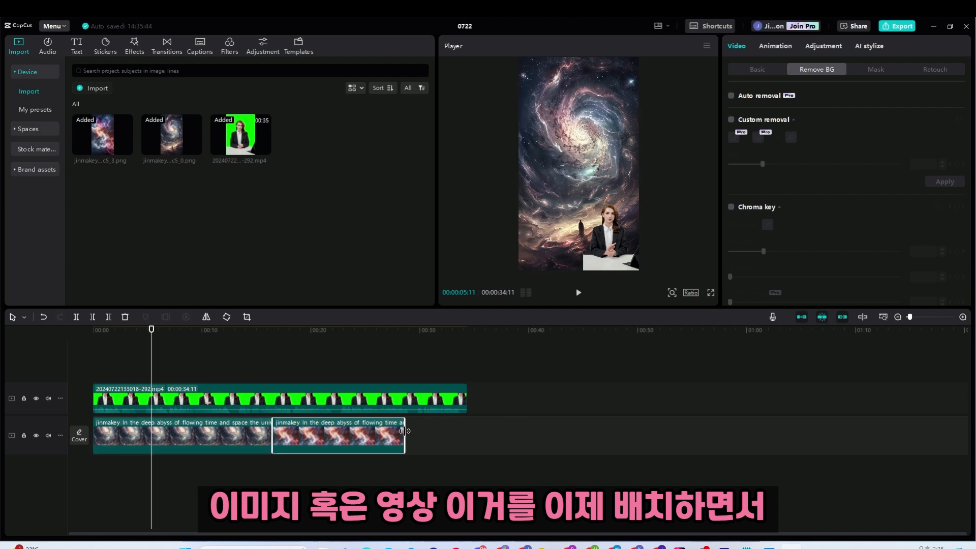
left_click_drag(403, 431, 468, 431)
key("space")
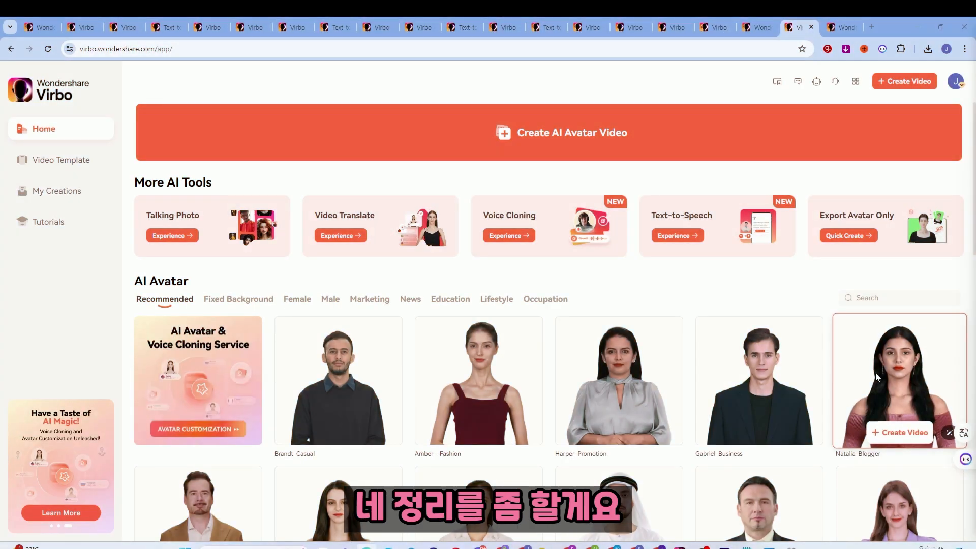
Step: Look through Virbo's popular video templates and return to the home page
mouse_move(753, 346)
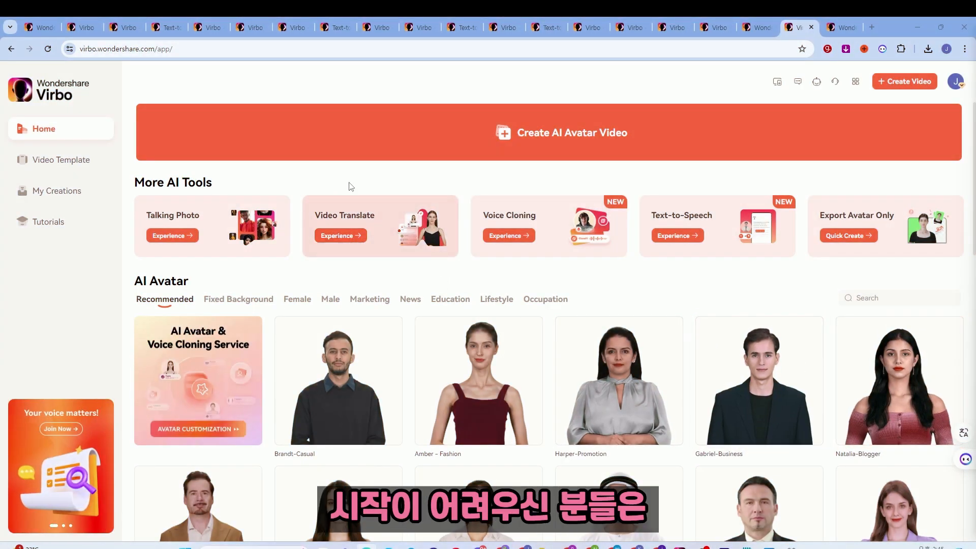
left_click(60, 161)
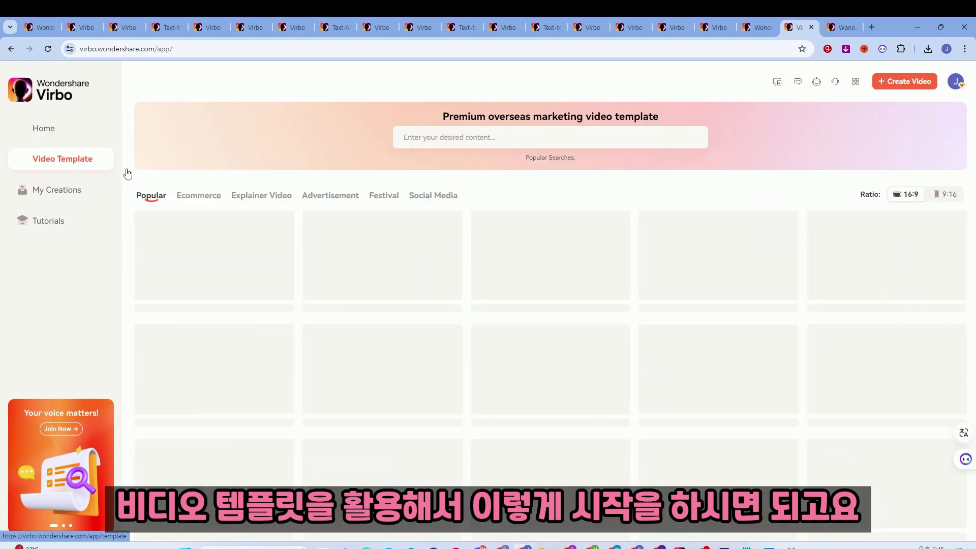
mouse_move(592, 304)
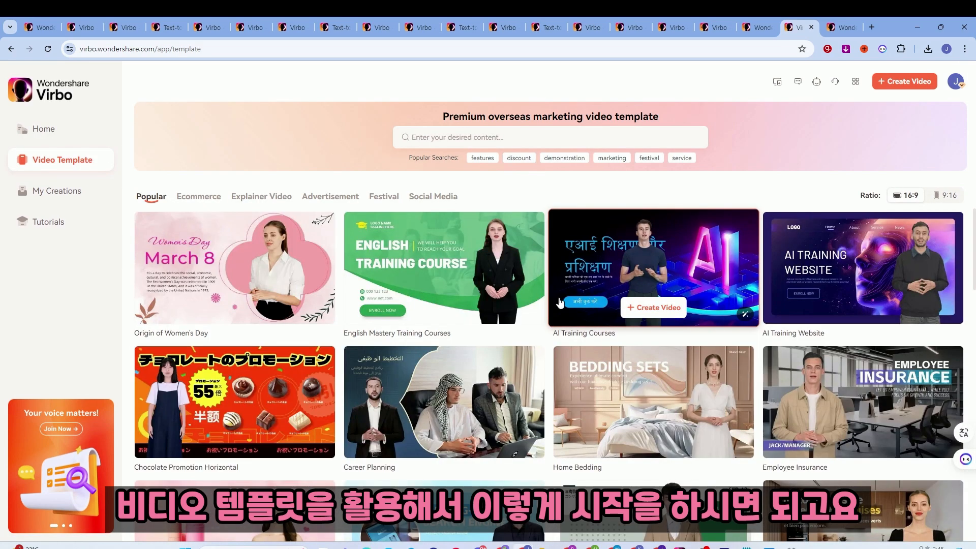
left_click(60, 129)
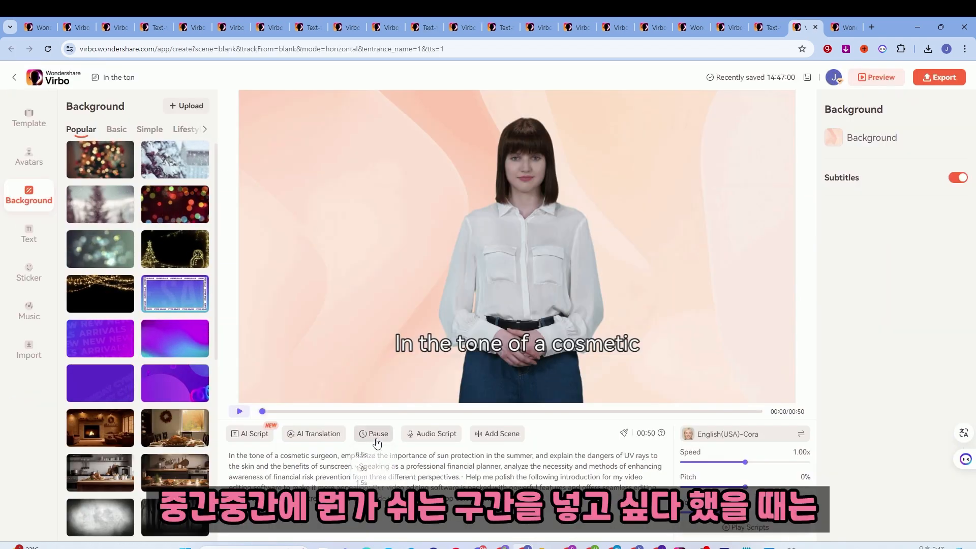
Step: Insert 0.5s and 1.0s pauses after "In the tone of a cosmetic surgeon," in the script
left_click(374, 433)
left_click(366, 473)
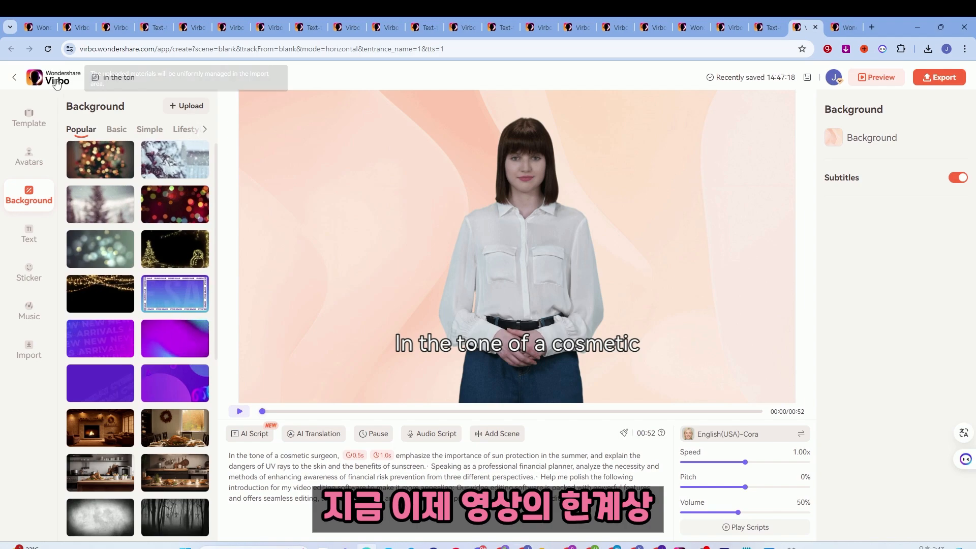
Step: Return to Virbo's home page and browse the range of recommended AI avatars
left_click(54, 79)
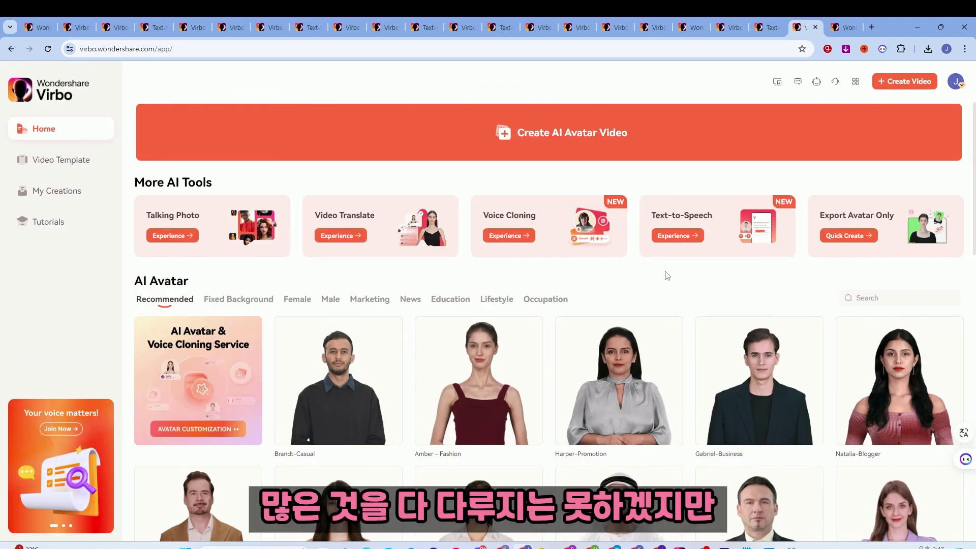
scroll(667, 275, "down", 12)
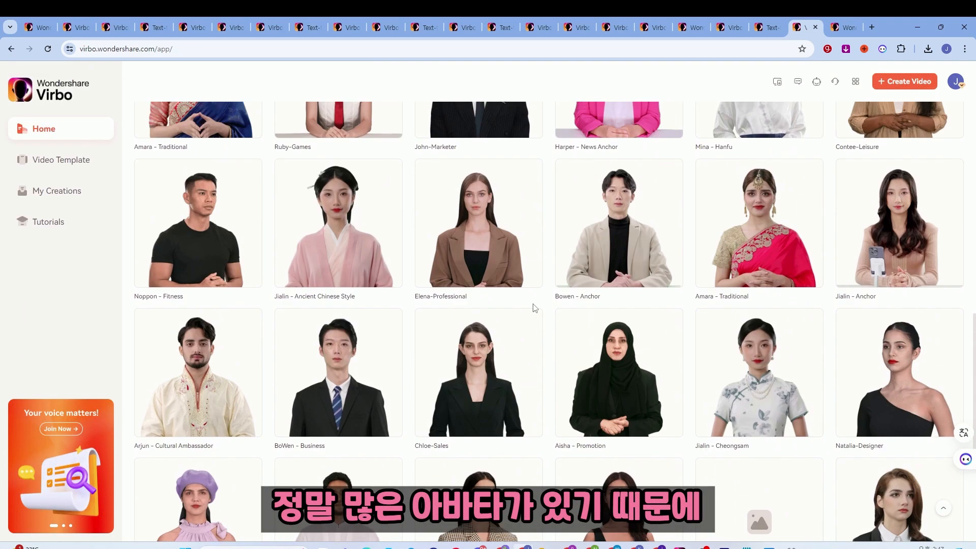
scroll(534, 307, "down", 18)
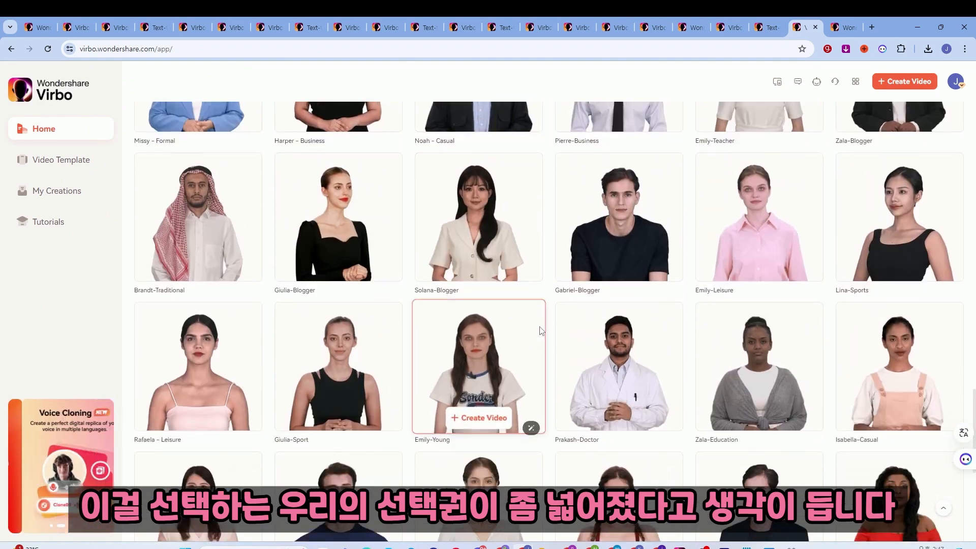
scroll(541, 330, "down", 10)
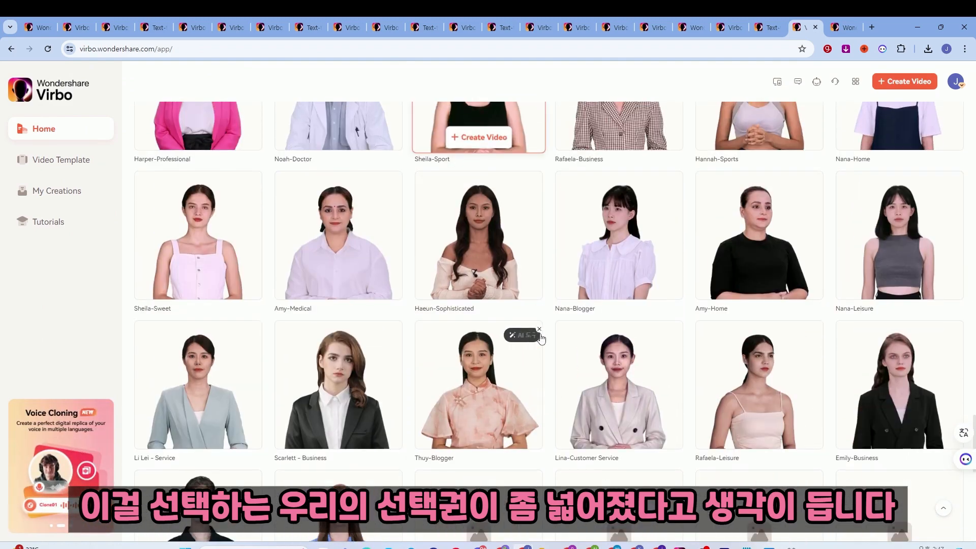
scroll(541, 338, "down", 15)
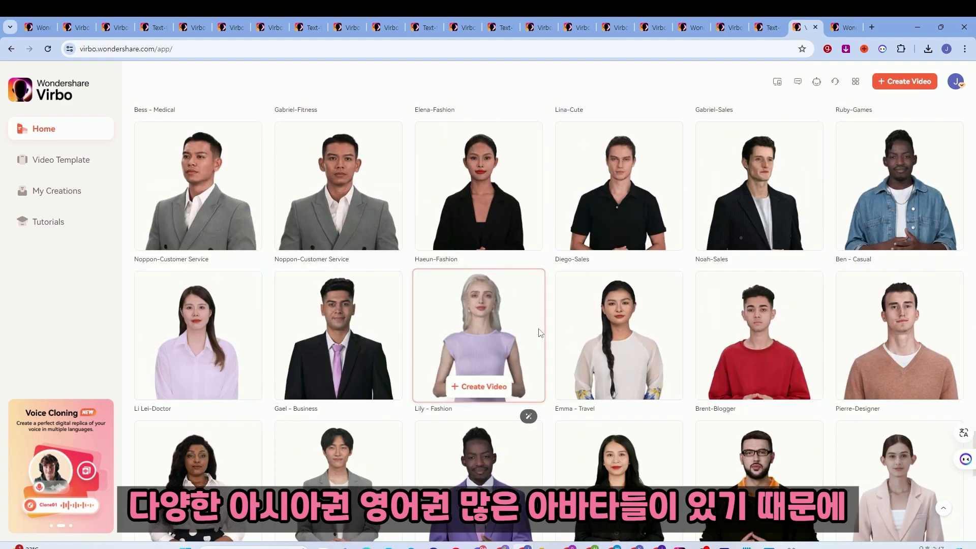
scroll(541, 333, "down", 15)
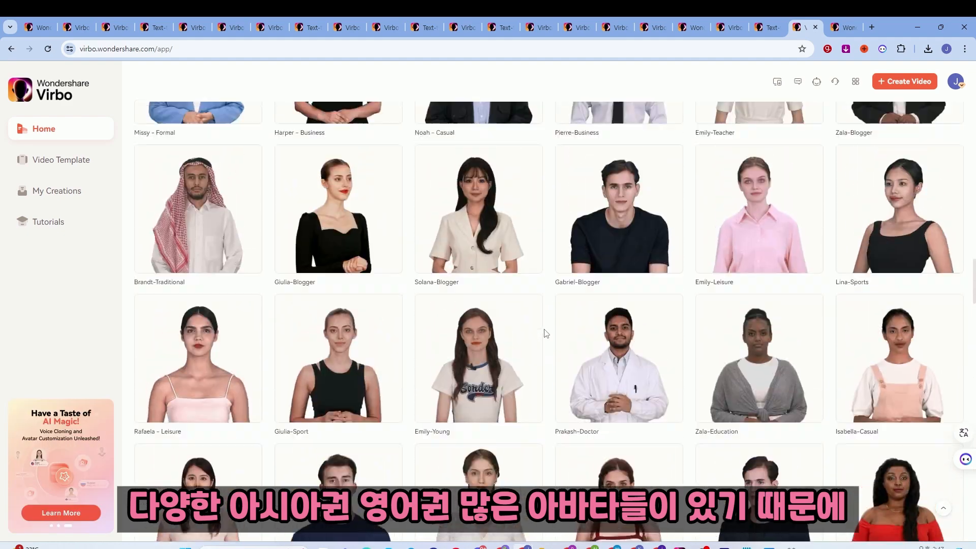
scroll(545, 334, "up", 15)
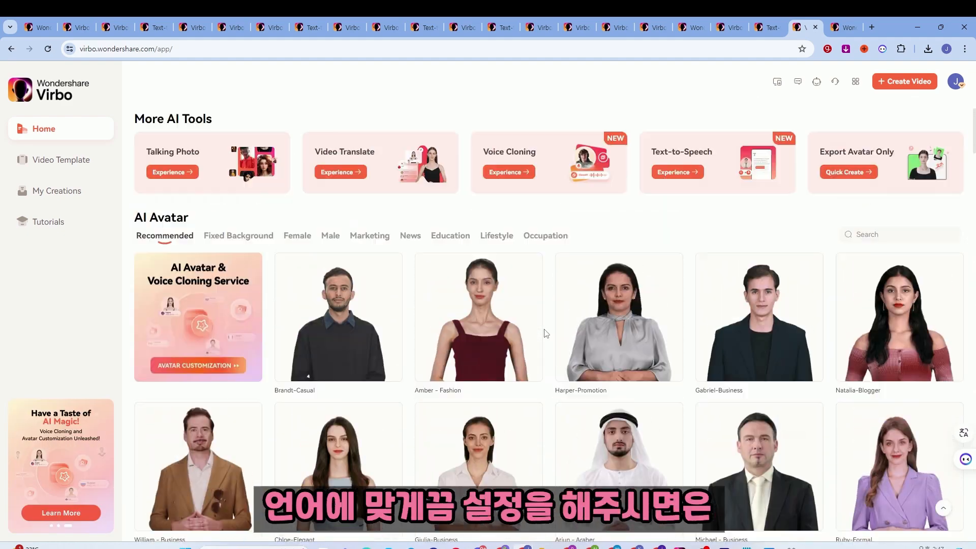
scroll(546, 333, "up", 2)
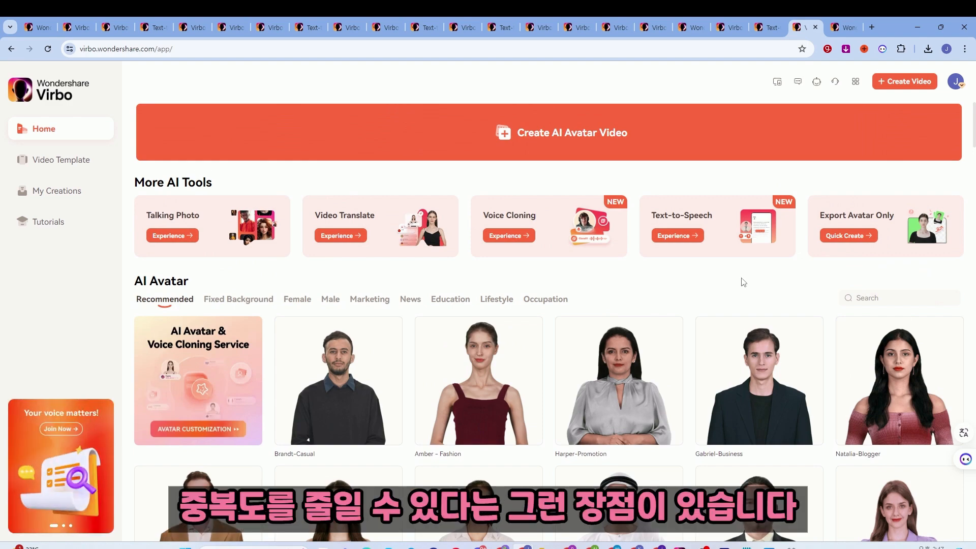
scroll(712, 285, "down", 5)
scroll(712, 287, "up", 5)
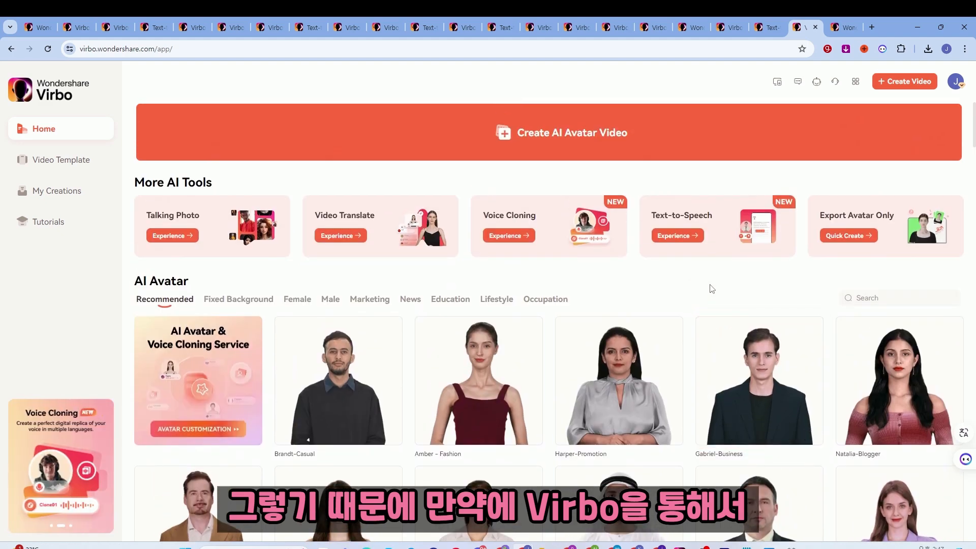
scroll(712, 289, "down", 10)
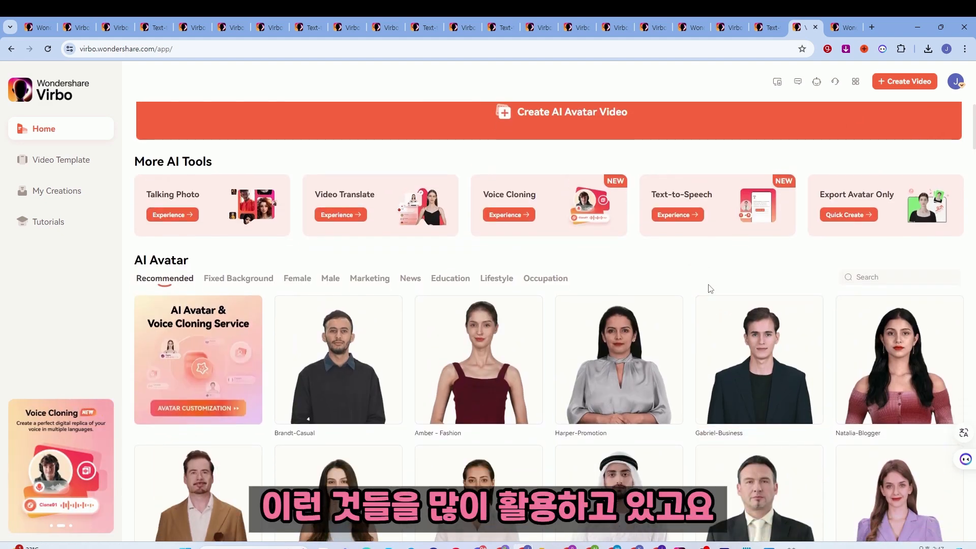
scroll(711, 284, "up", 10)
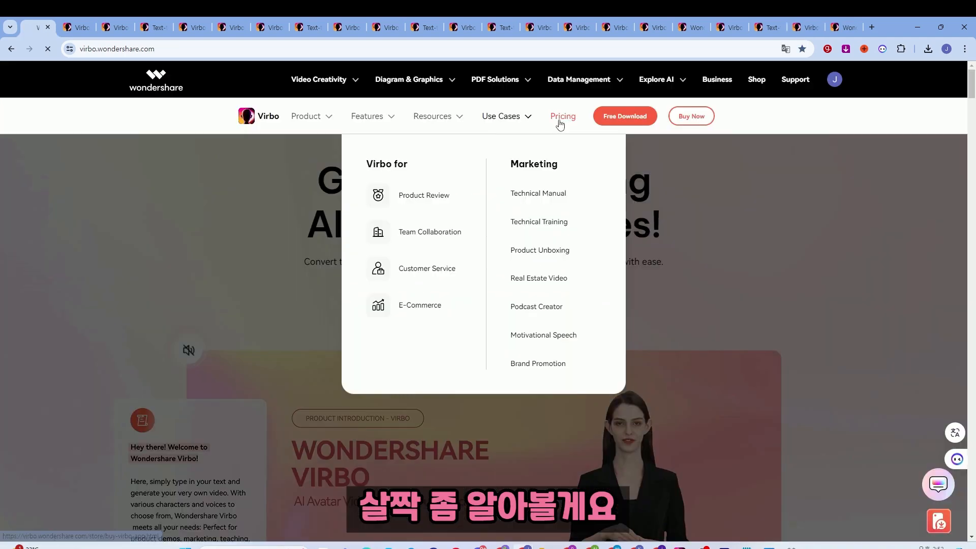
Step: Open Virbo's pricing page, and preview the Japanese Tour Guide sample video on the AI customization services page
left_click(560, 120)
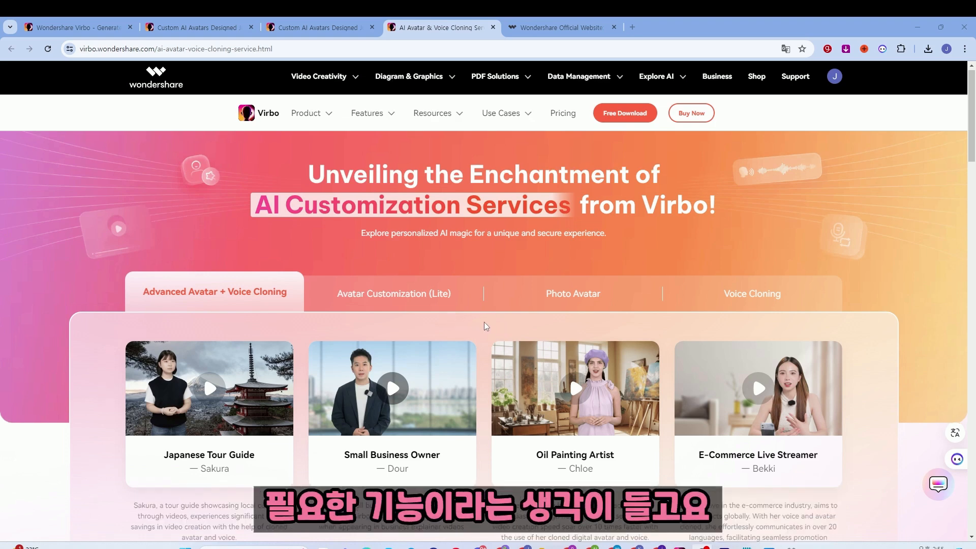
scroll(484, 321, "down", 3)
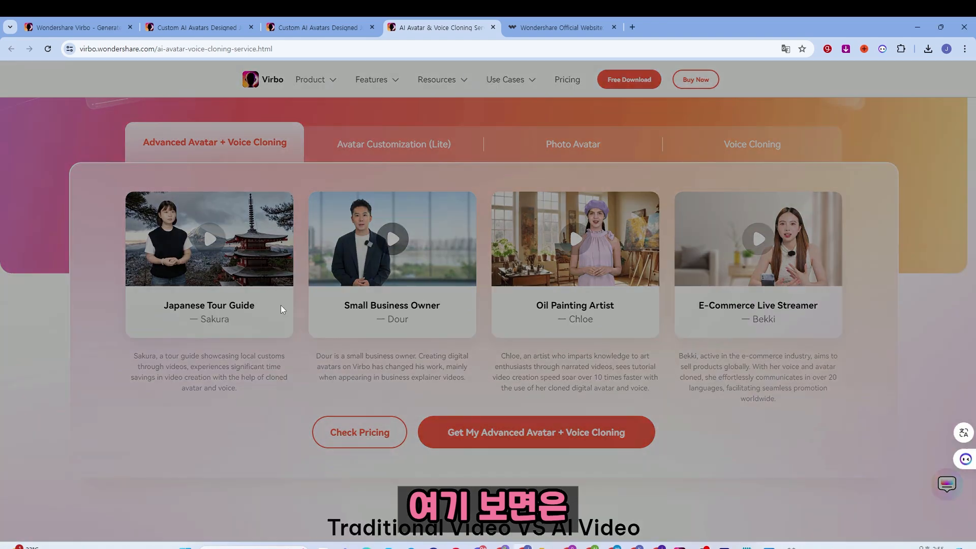
left_click(281, 309)
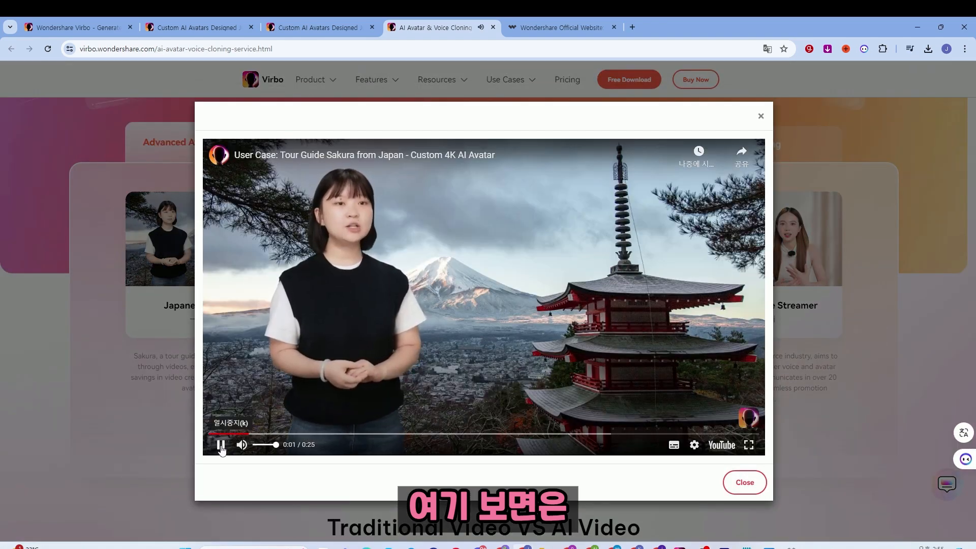
left_click(761, 116)
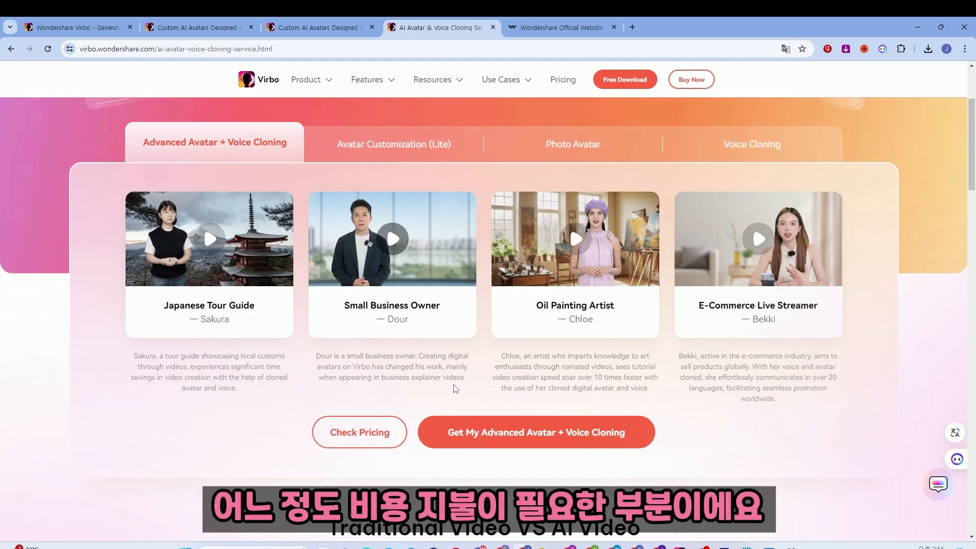
Step: Check the customization service pricing plans, and compare the Avatar Customization (Lite) samples with the Advanced Avatar + Voice Cloning ones
left_click(391, 425)
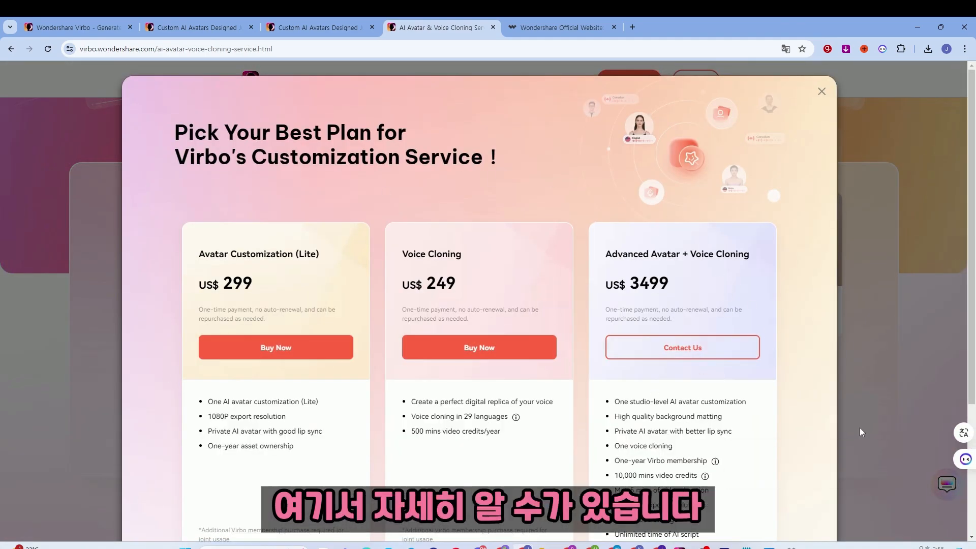
left_click(822, 91)
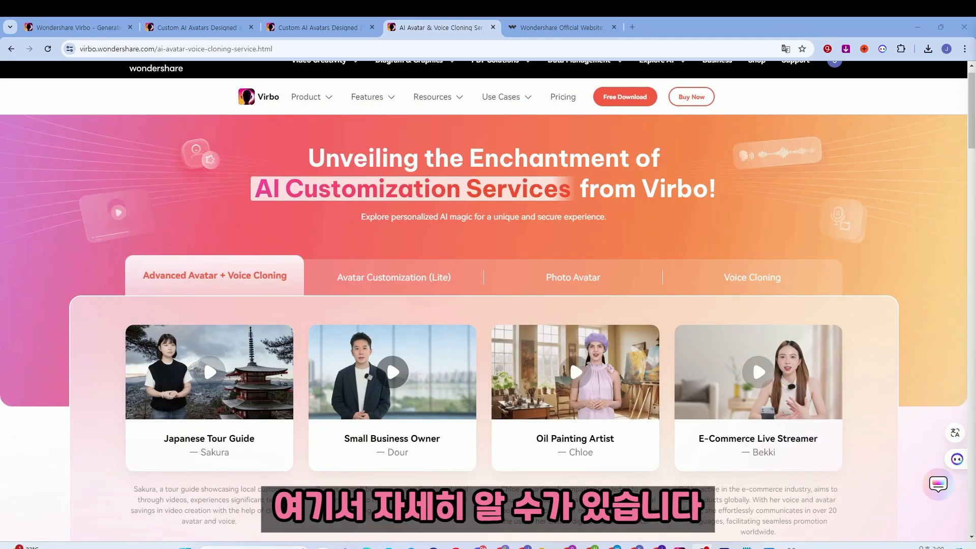
left_click(415, 285)
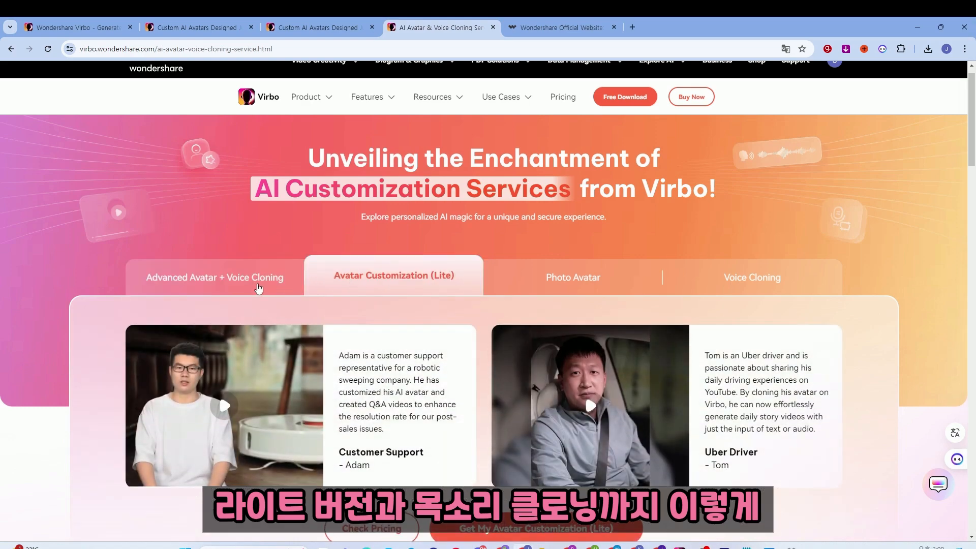
left_click(152, 275)
scroll(207, 341, "down", 7)
scroll(331, 303, "up", 5)
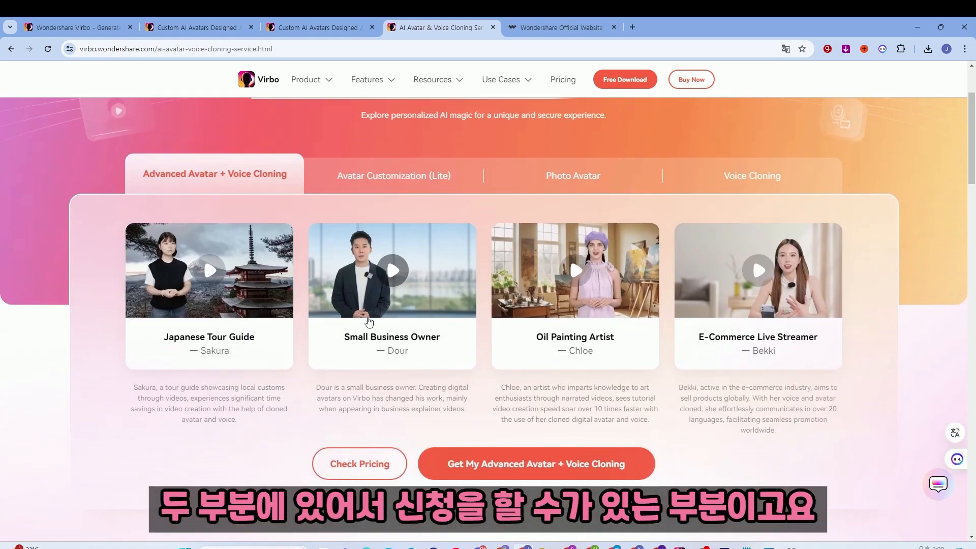
scroll(369, 322, "up", 3)
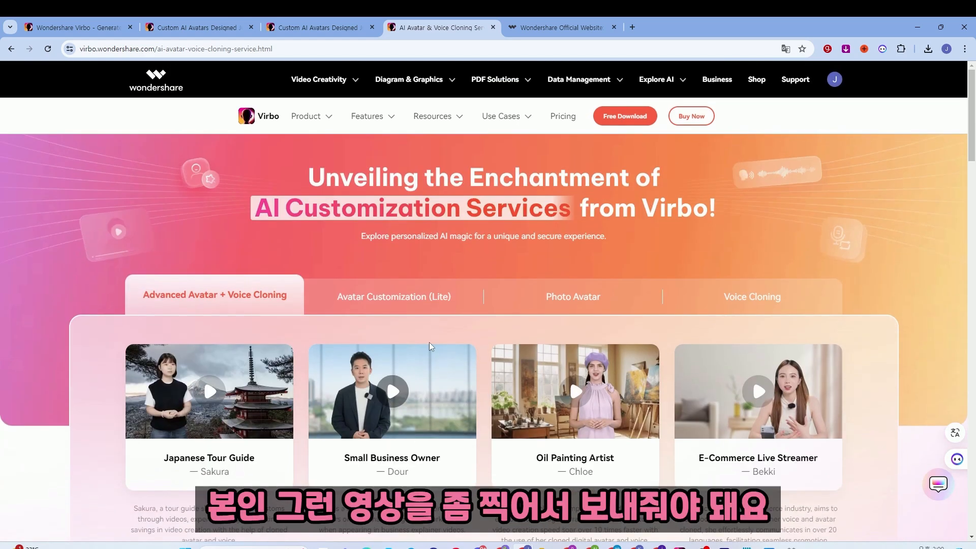
Step: Switch to the Custom Avatar Video Shooting Guide PDF in Edge, skim its filming requirements, and minimize it
mouse_move(567, 547)
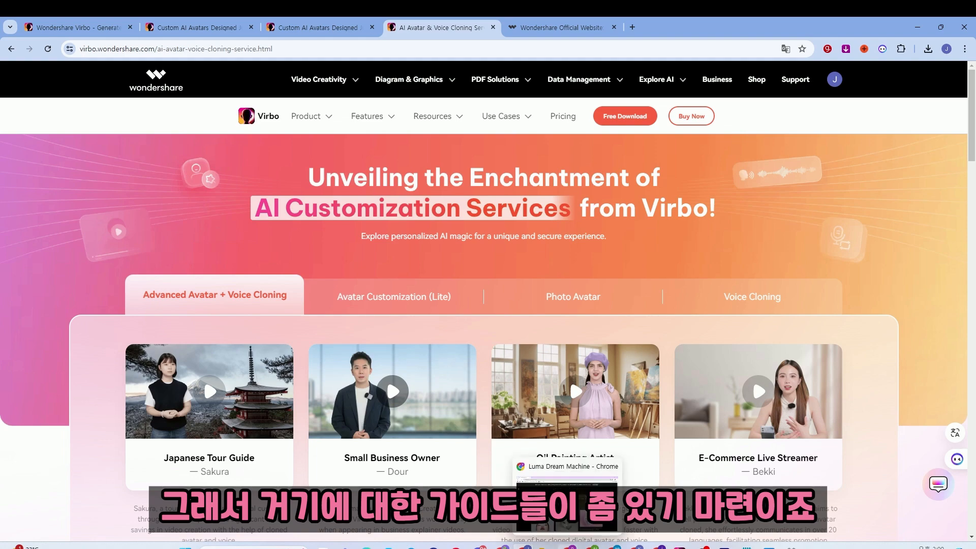
left_click(366, 547)
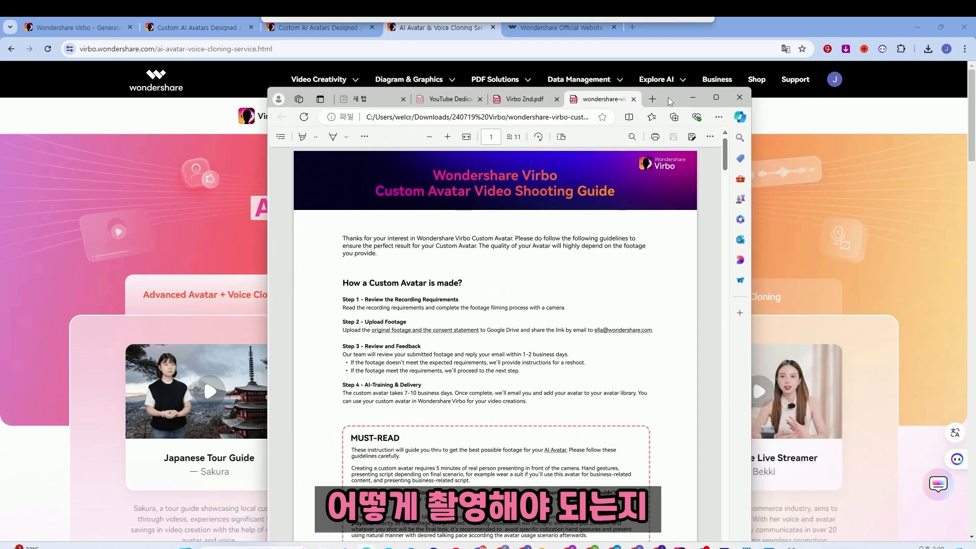
scroll(600, 255, "down", 15)
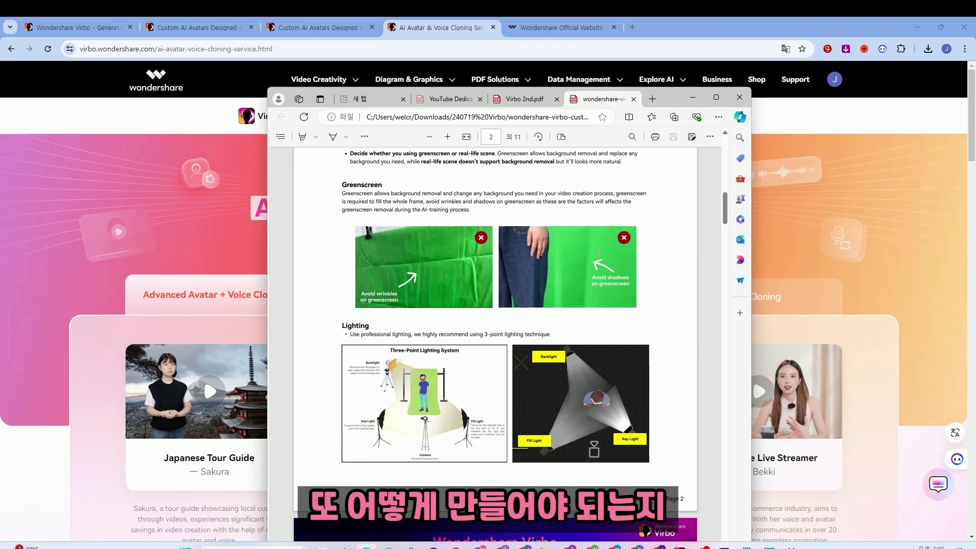
scroll(599, 256, "down", 15)
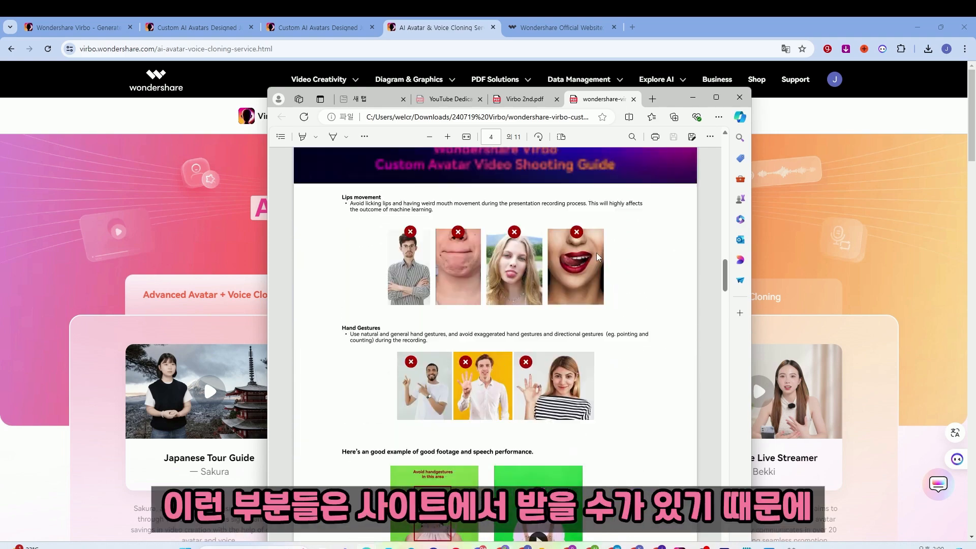
scroll(596, 253, "up", 10)
scroll(592, 257, "up", 1)
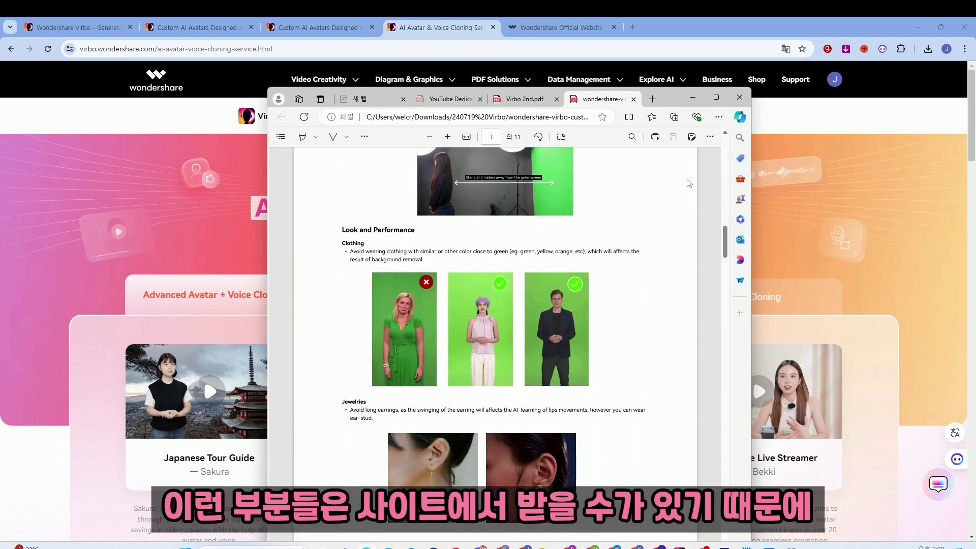
left_click(692, 98)
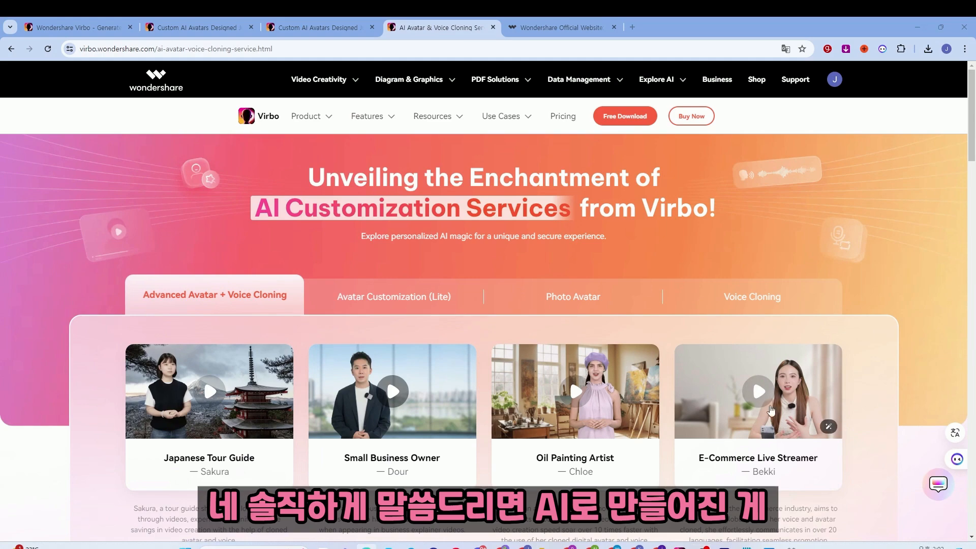
scroll(771, 409, "down", 6)
scroll(764, 403, "up", 5)
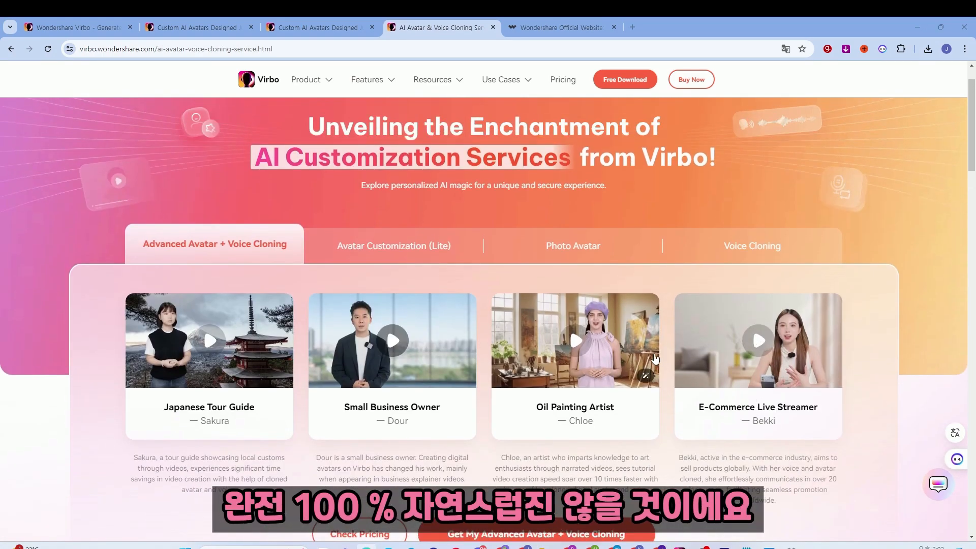
scroll(659, 360, "down", 3)
scroll(648, 343, "up", 3)
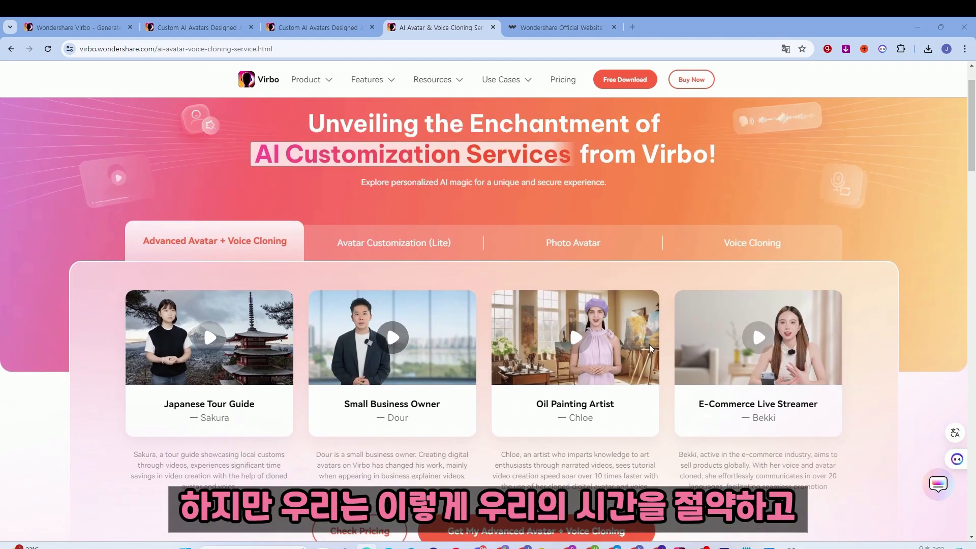
Step: View the Photo Avatar and Voice Cloning services, and look through the comparison, benefits and guidelines sections below them
left_click(554, 245)
scroll(647, 304, "down", 2)
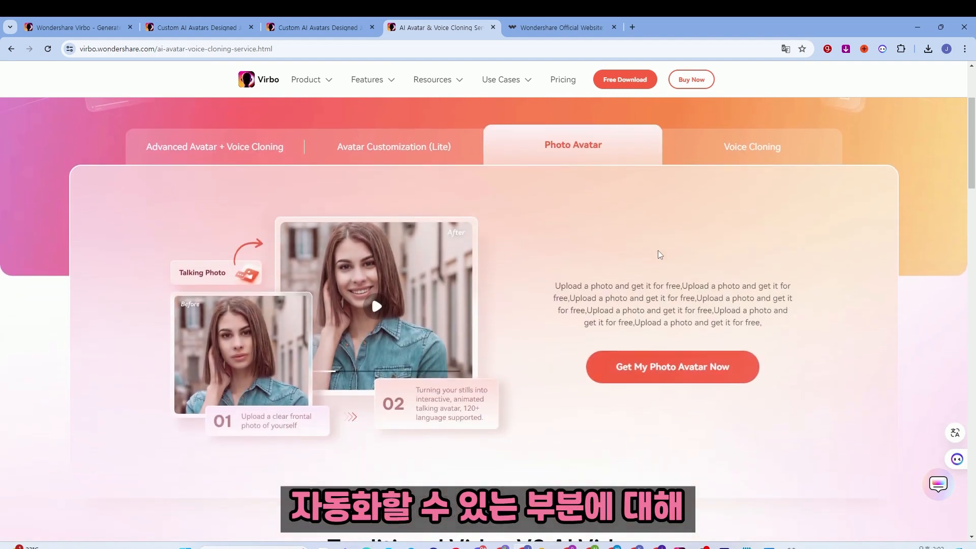
left_click(739, 166)
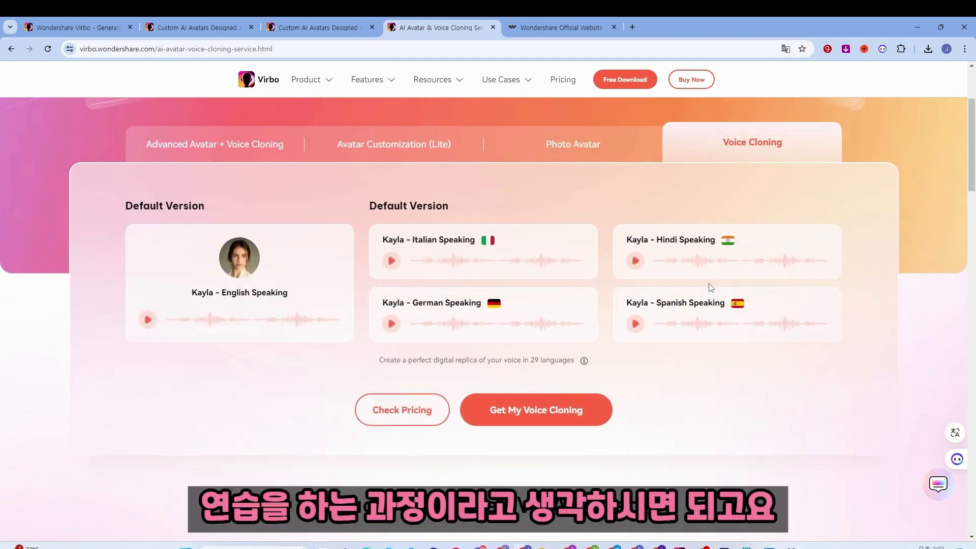
scroll(695, 289, "down", 10)
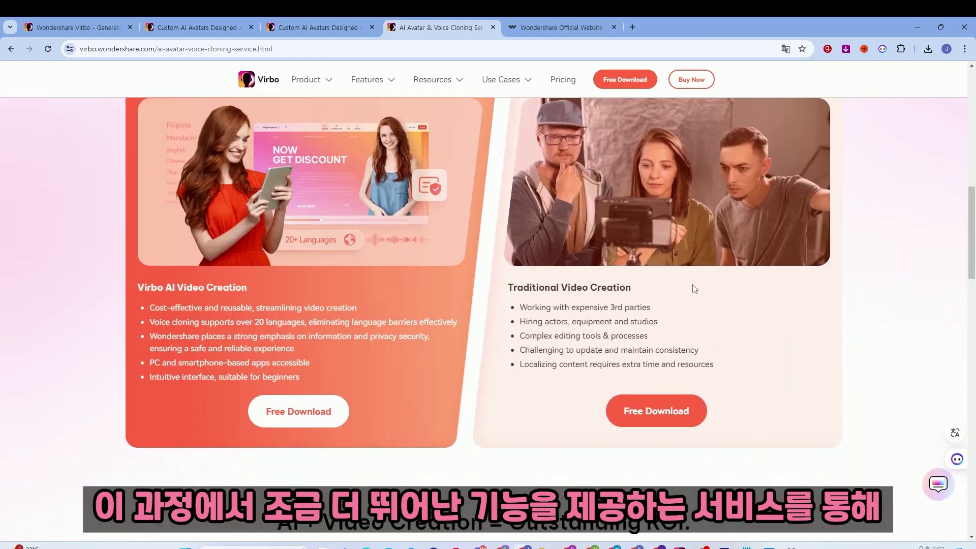
scroll(744, 332, "down", 12)
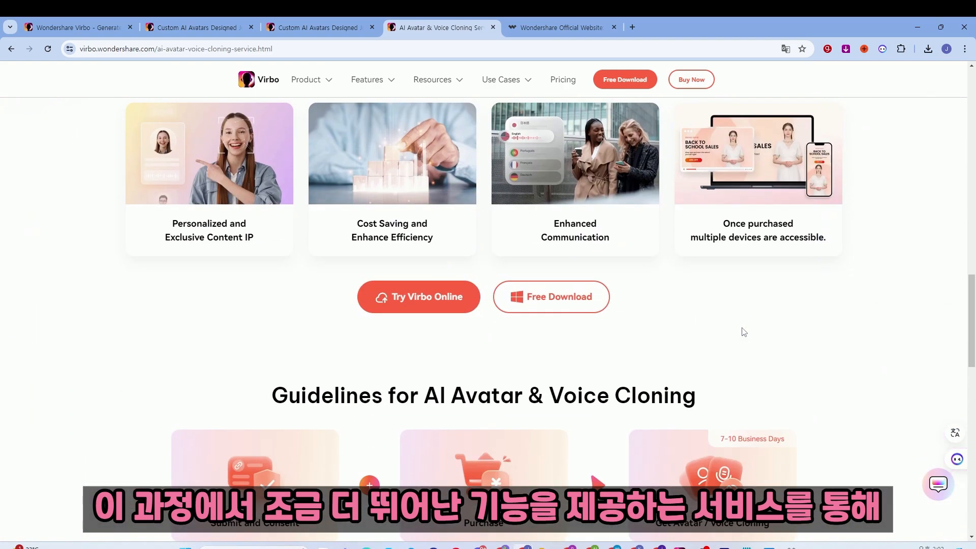
scroll(742, 329, "down", 3)
scroll(751, 404, "up", 8)
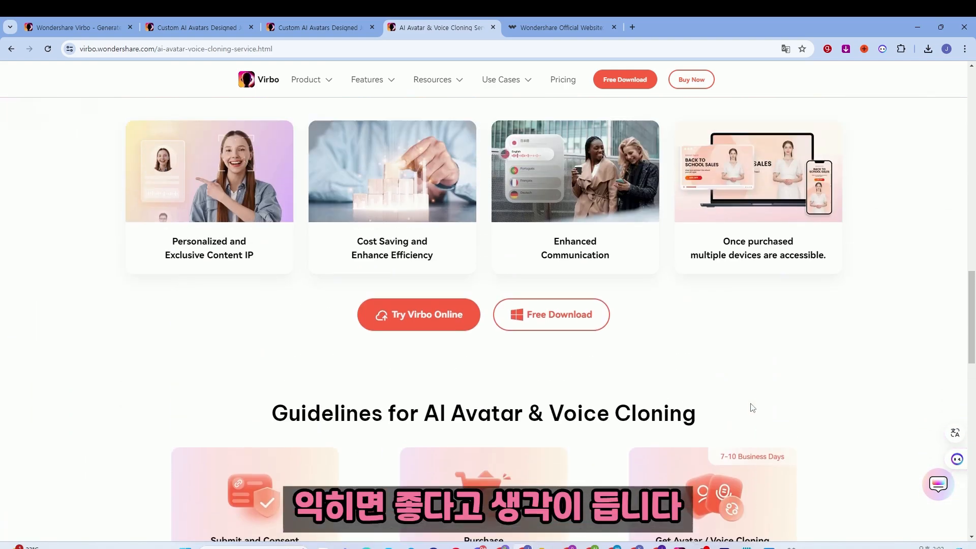
scroll(757, 379, "up", 20)
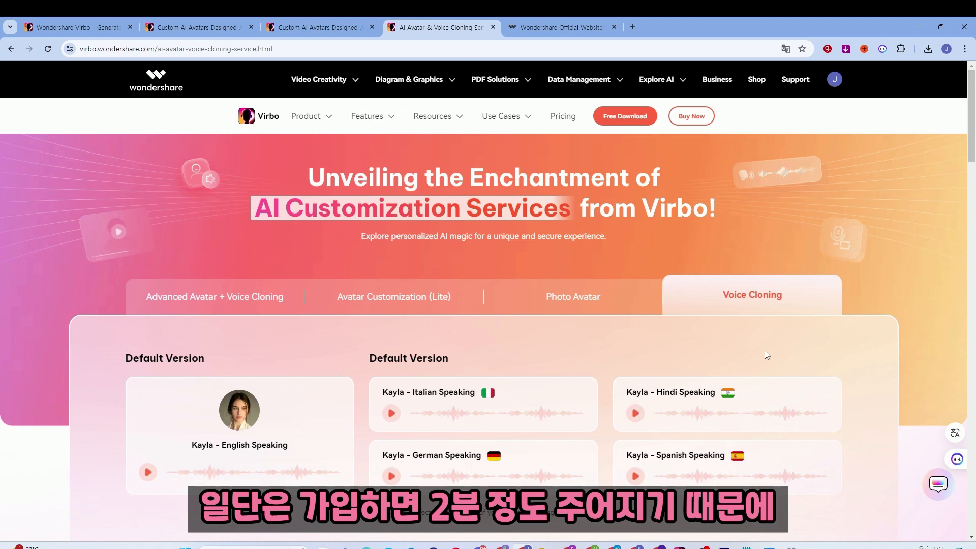